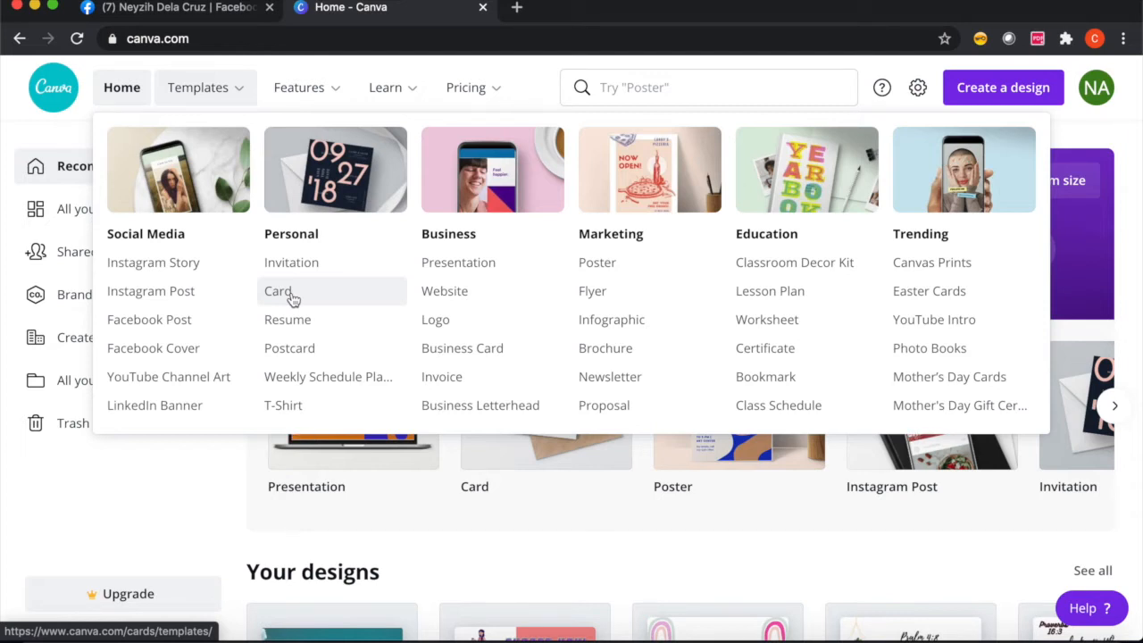
Step: Create a blank YouTube Channel Art design from the YouTube channel art templates
{"action": "left_click", "coordinate": [202, 383]}
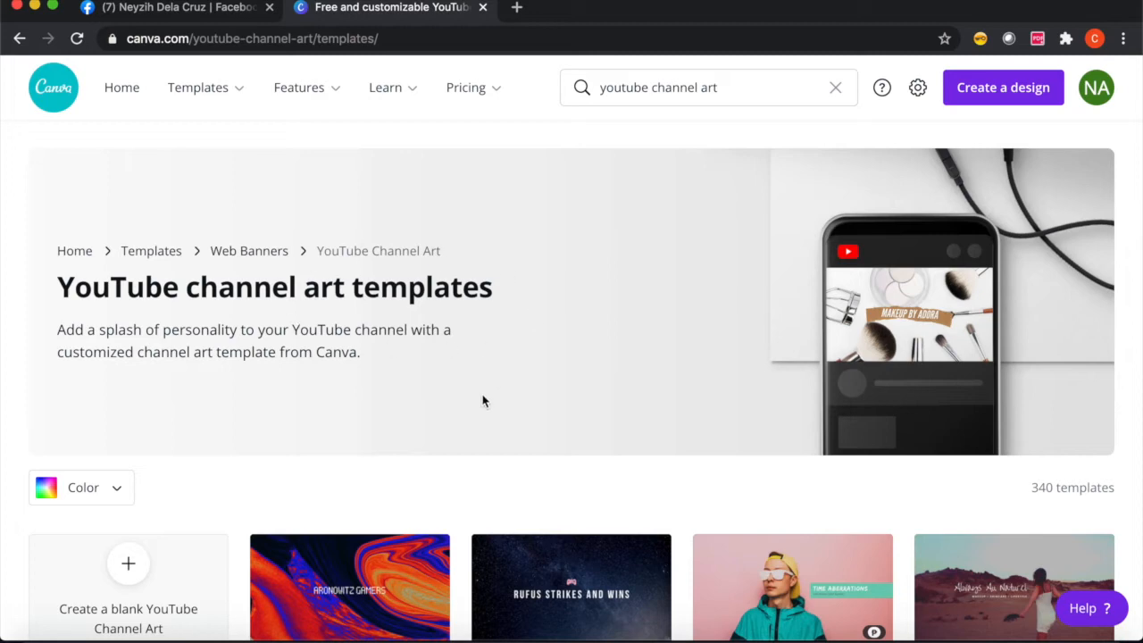
{"action": "scroll", "coordinate": [478, 476], "scroll_direction": "down", "scroll_amount": 1}
{"action": "scroll", "coordinate": [476, 479], "scroll_direction": "down", "scroll_amount": 3}
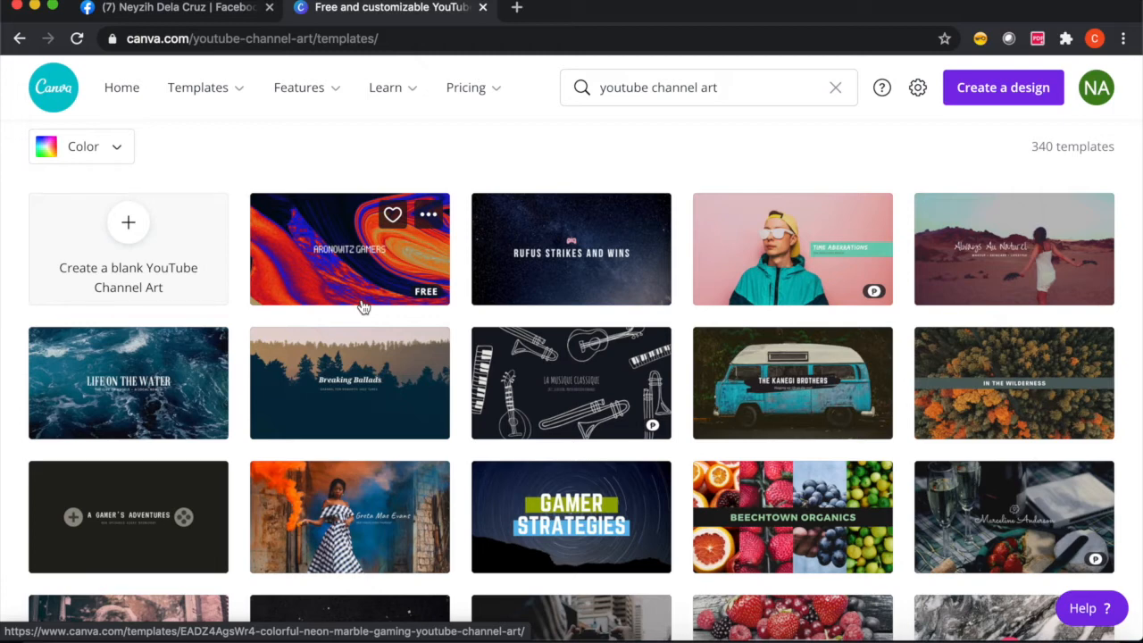
{"action": "left_click", "coordinate": [133, 234]}
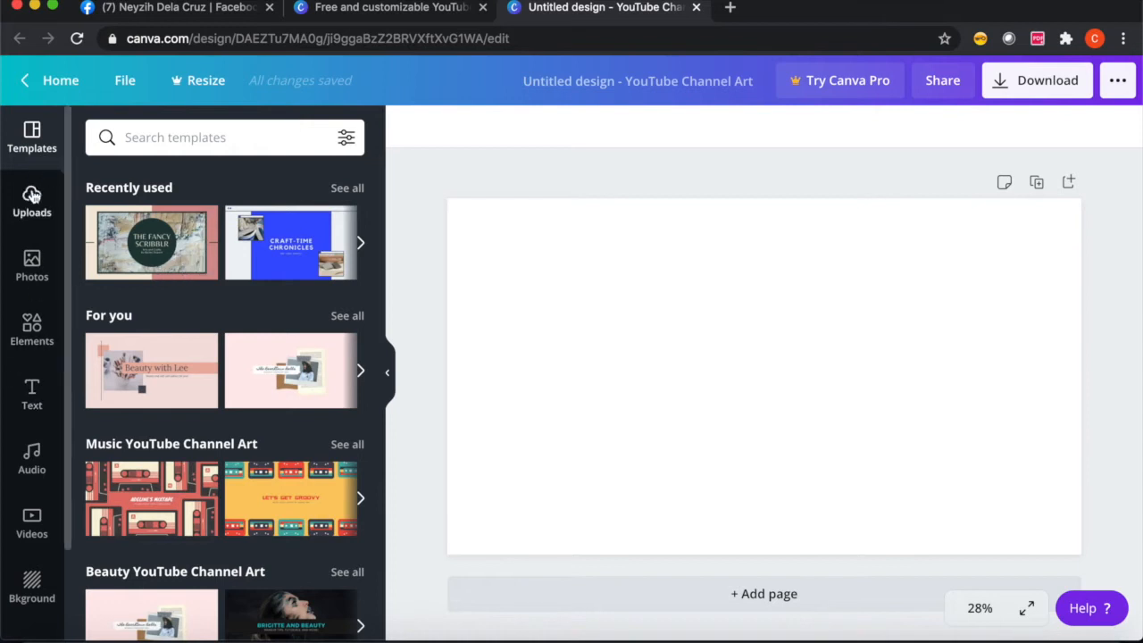
Step: Try a solid orange background on the blank page and delete it
{"action": "left_click", "coordinate": [31, 588]}
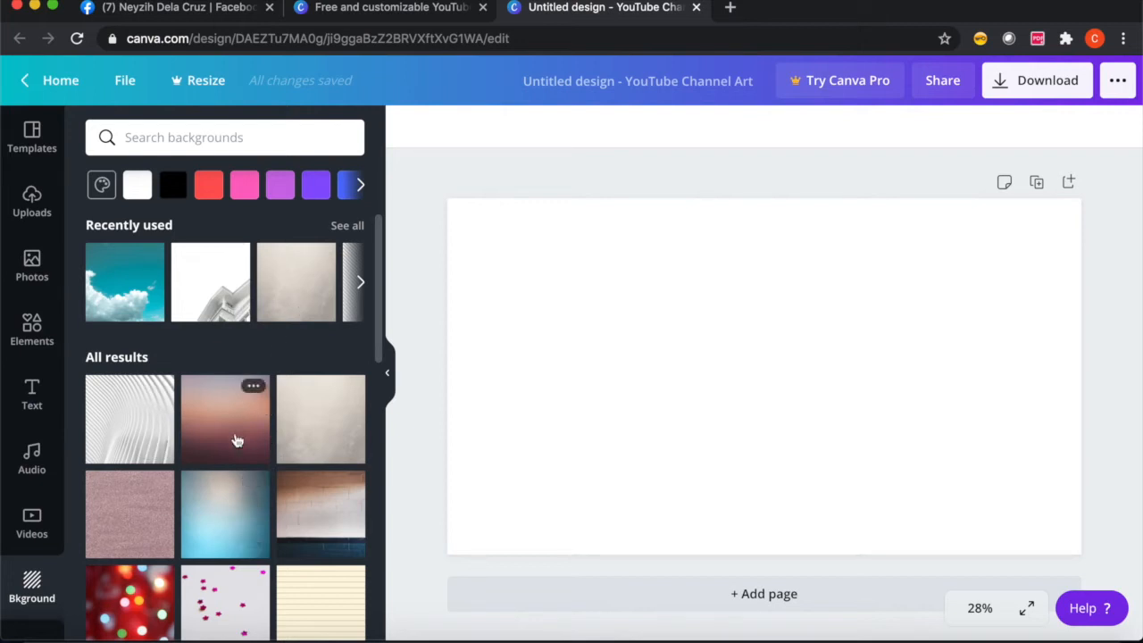
{"action": "scroll", "coordinate": [237, 509], "scroll_direction": "down", "scroll_amount": 3}
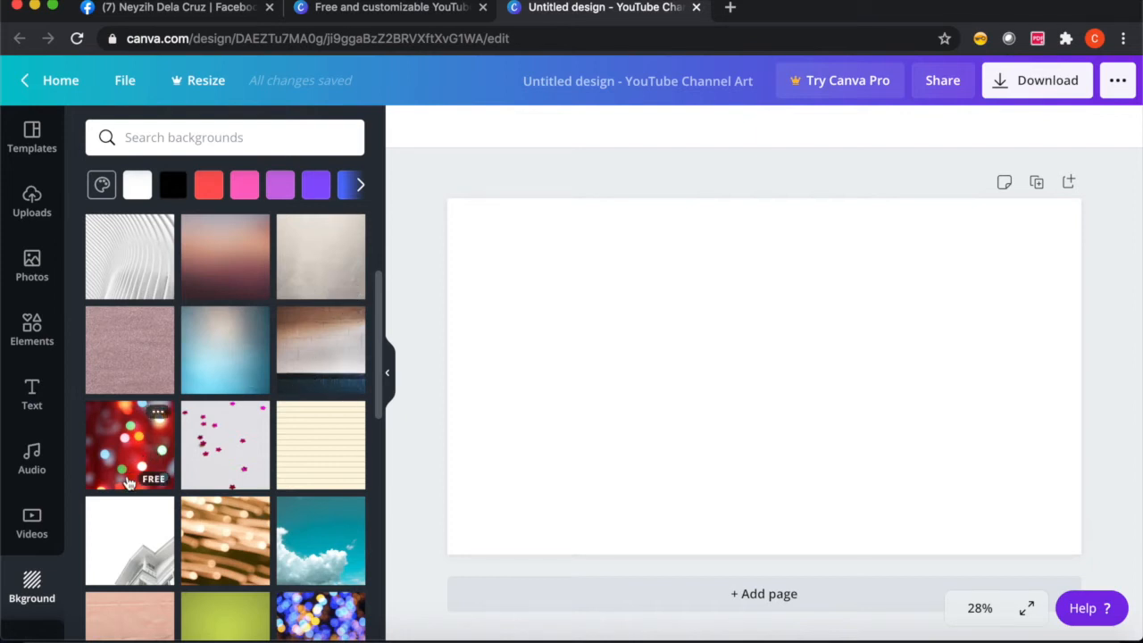
{"action": "scroll", "coordinate": [112, 360], "scroll_direction": "up", "scroll_amount": 3}
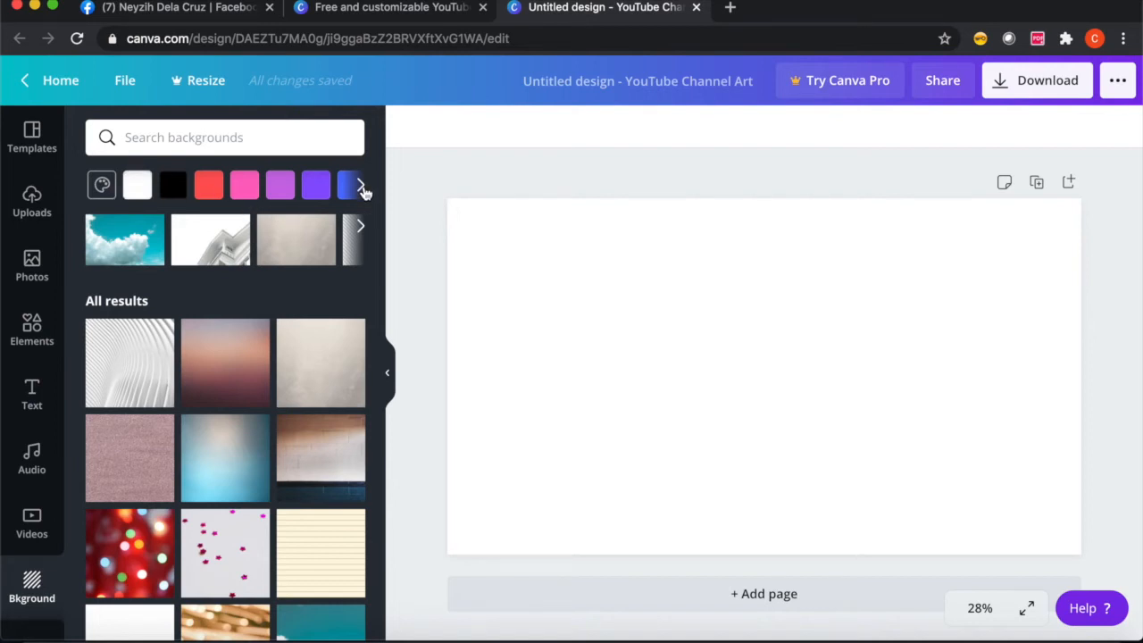
{"action": "left_click", "coordinate": [362, 188]}
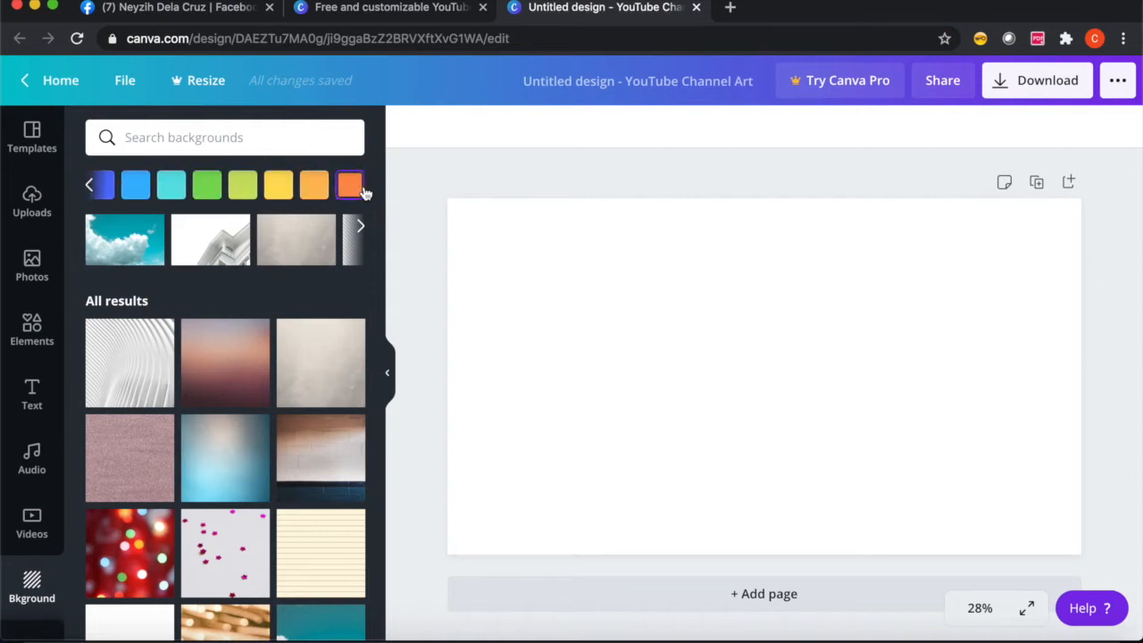
{"action": "left_click", "coordinate": [362, 188]}
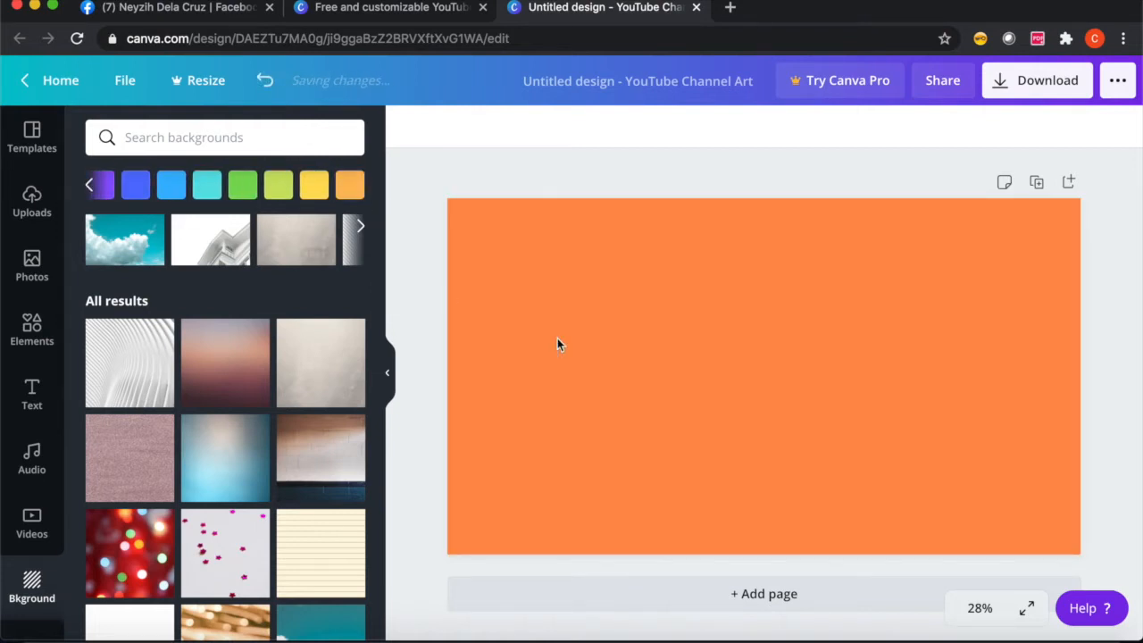
{"action": "left_click", "coordinate": [704, 302]}
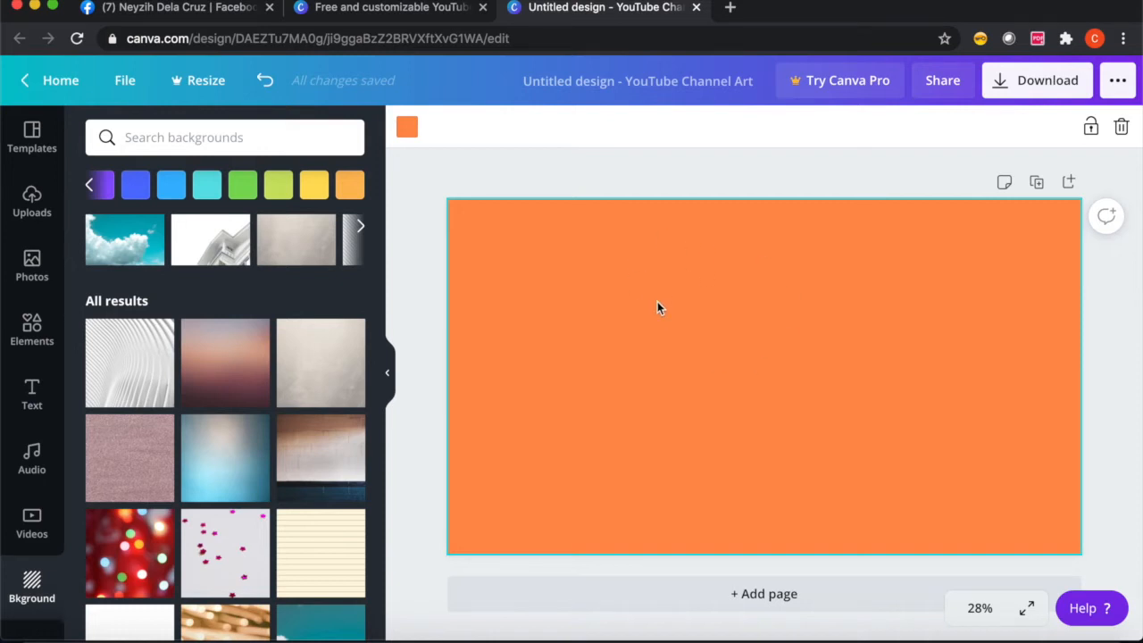
{"action": "key", "text": "Delete"}
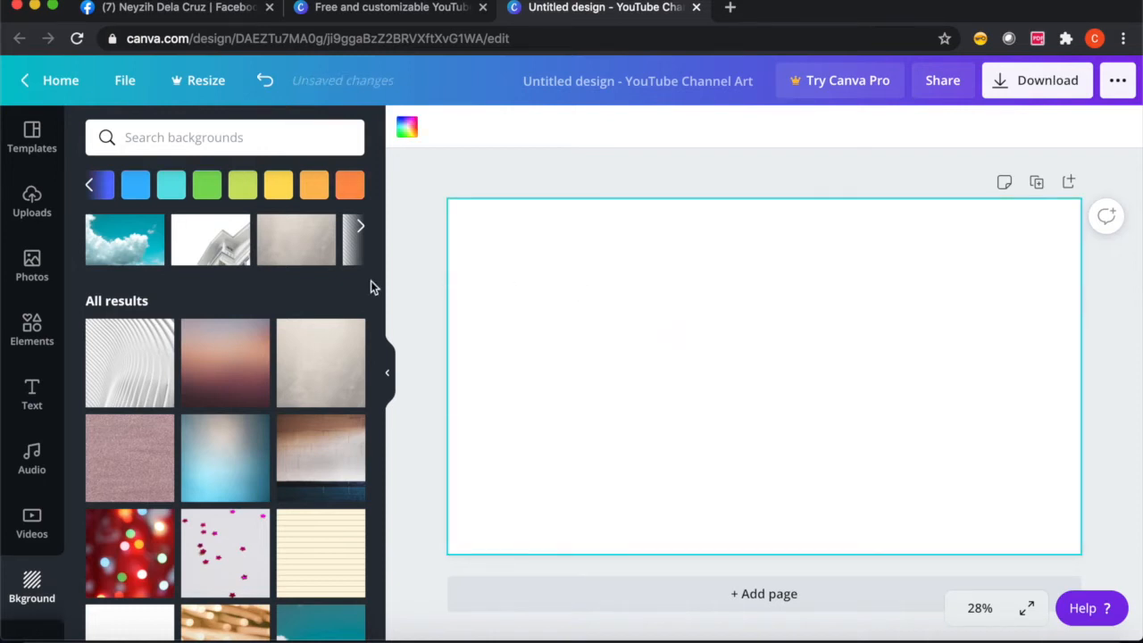
Step: Try the orange and beige concrete backgrounds, and settle on the painted brick wall photo with the dark blue base
{"action": "left_click", "coordinate": [348, 186]}
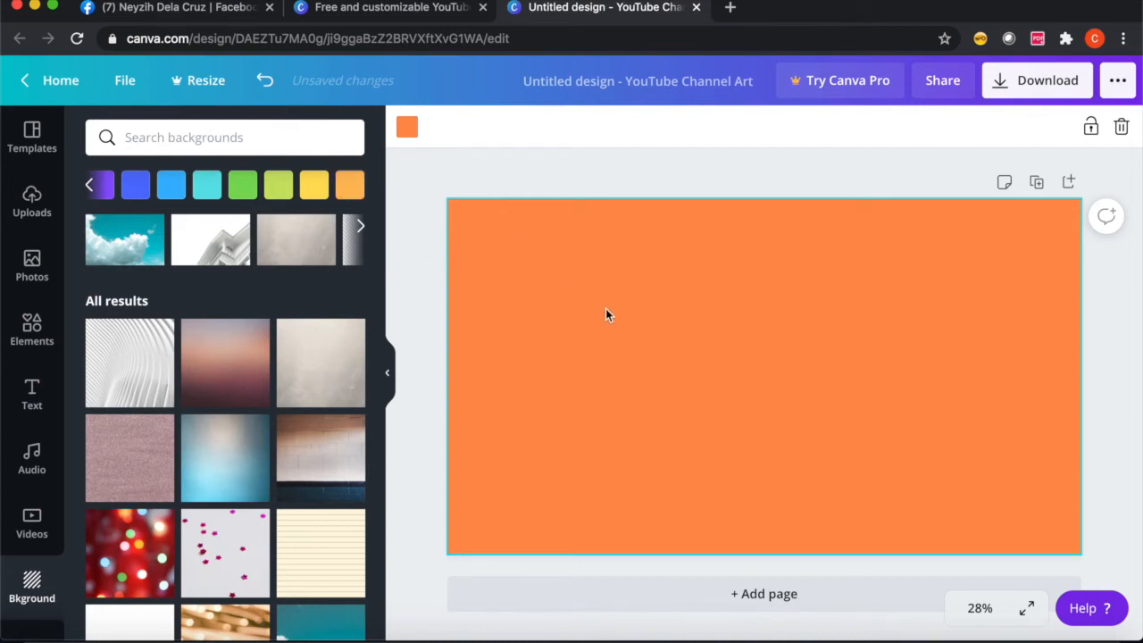
{"action": "left_click", "coordinate": [326, 368]}
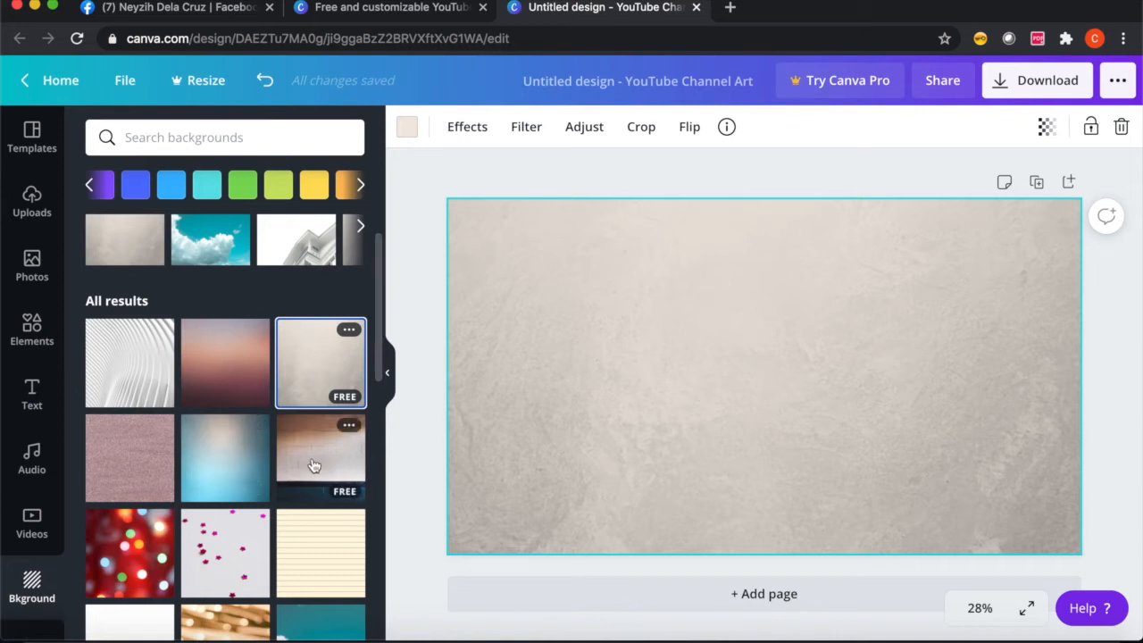
{"action": "left_click_drag", "start_coordinate": [308, 463], "coordinate": [584, 373]}
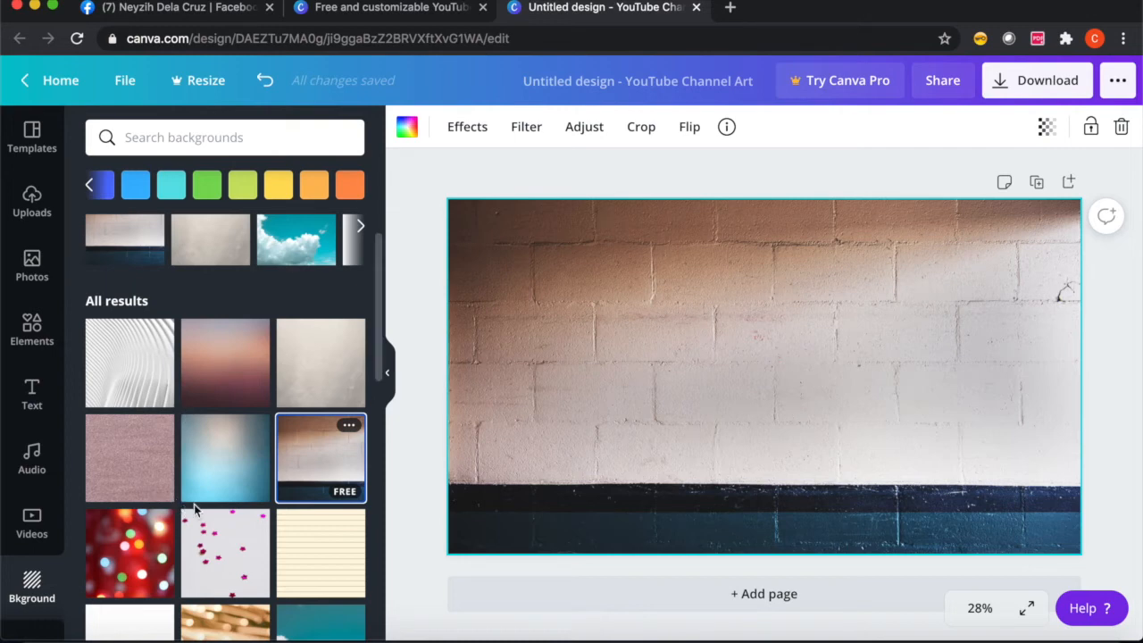
{"action": "scroll", "coordinate": [194, 510], "scroll_direction": "up", "scroll_amount": 1}
{"action": "scroll", "coordinate": [194, 507], "scroll_direction": "down", "scroll_amount": 2}
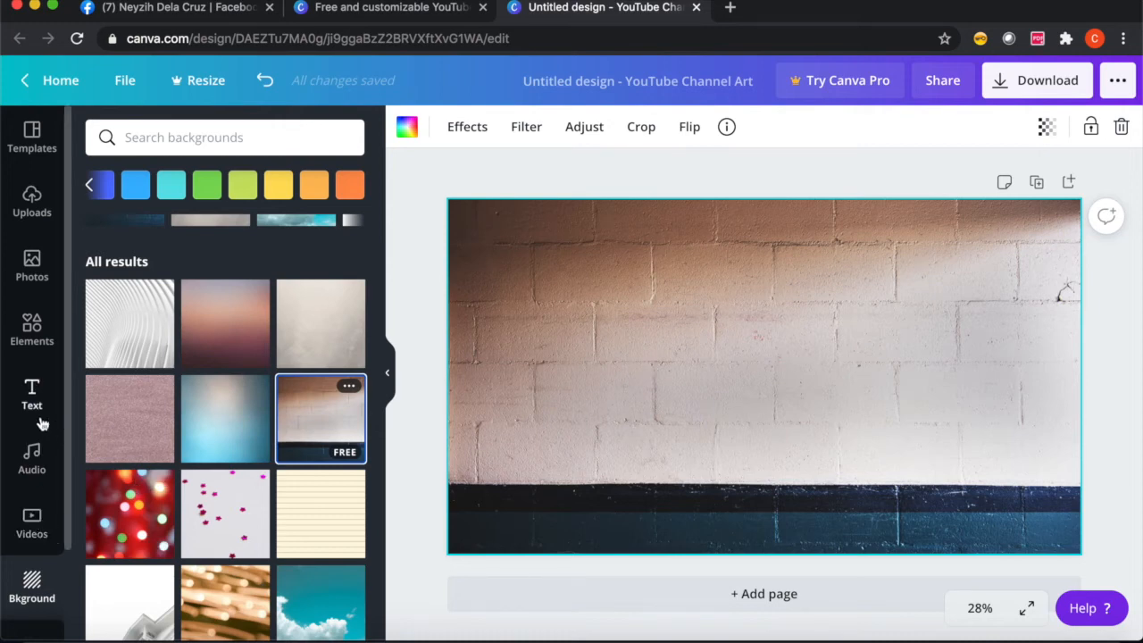
Step: Browse the elements library and filter it to show only free items
{"action": "left_click", "coordinate": [31, 330]}
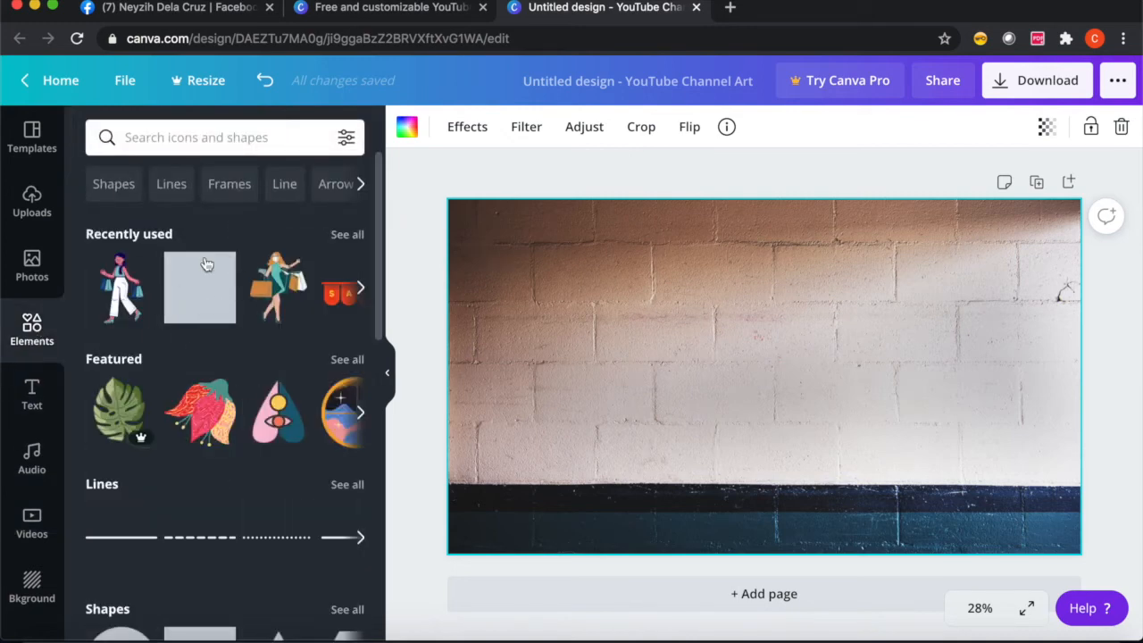
{"action": "scroll", "coordinate": [154, 498], "scroll_direction": "down", "scroll_amount": 3}
{"action": "scroll", "coordinate": [154, 496], "scroll_direction": "down", "scroll_amount": 3}
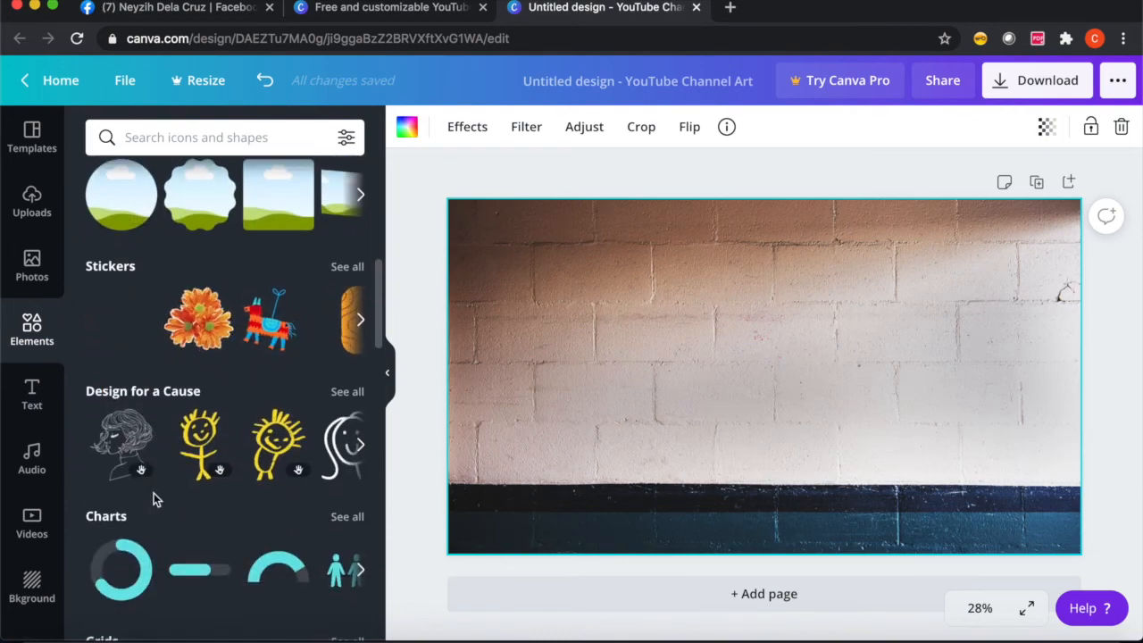
{"action": "scroll", "coordinate": [153, 498], "scroll_direction": "up", "scroll_amount": 6}
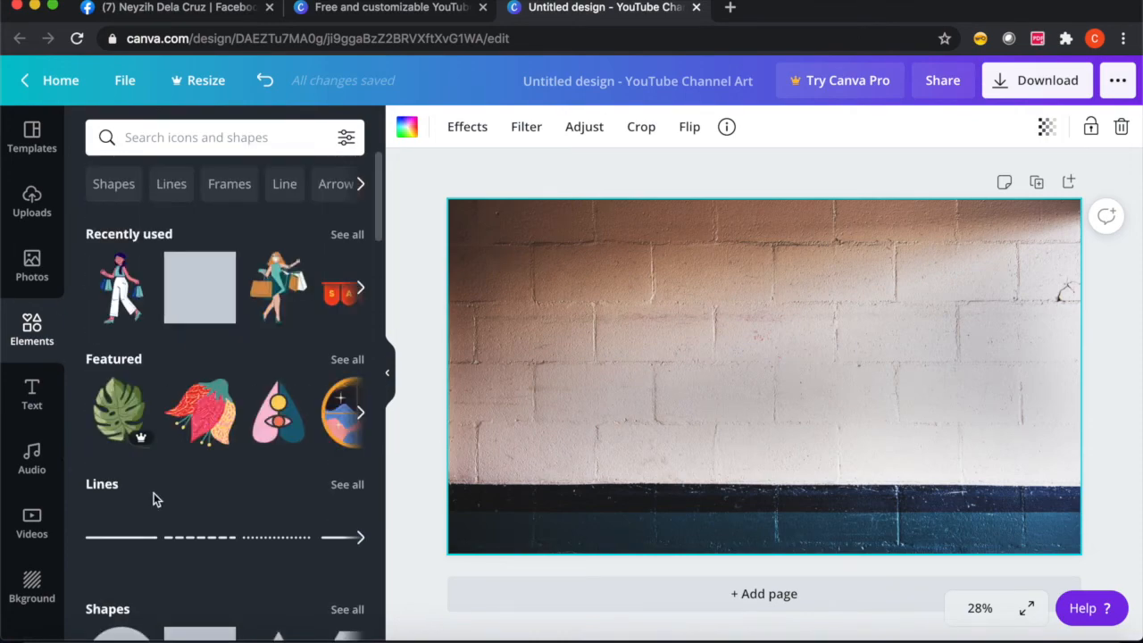
{"action": "left_click", "coordinate": [346, 141]}
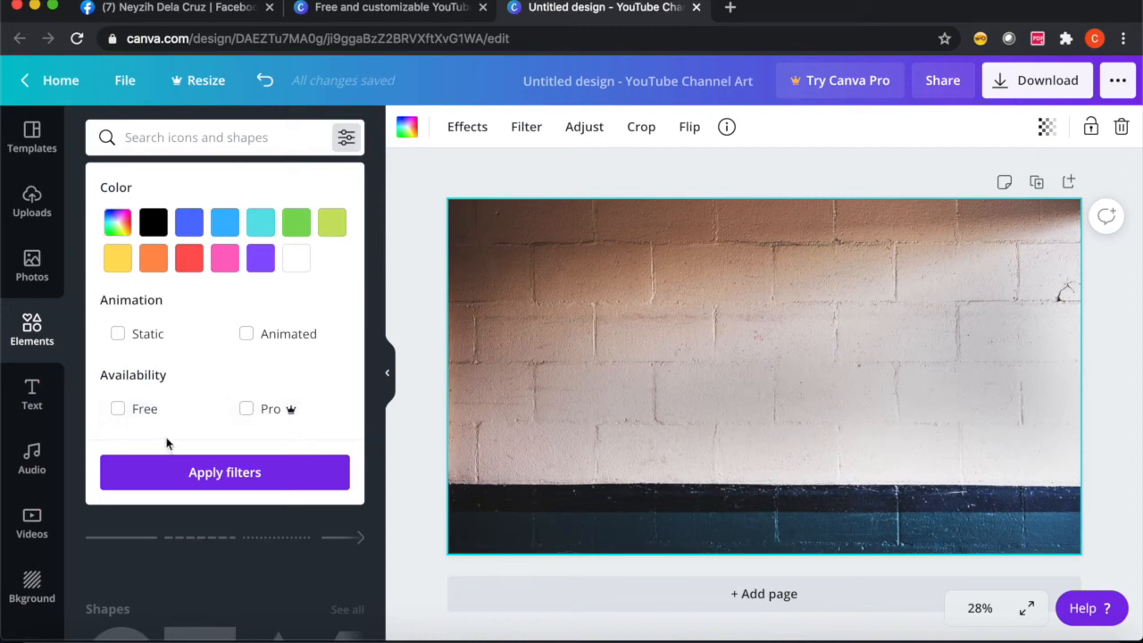
{"action": "left_click", "coordinate": [118, 411]}
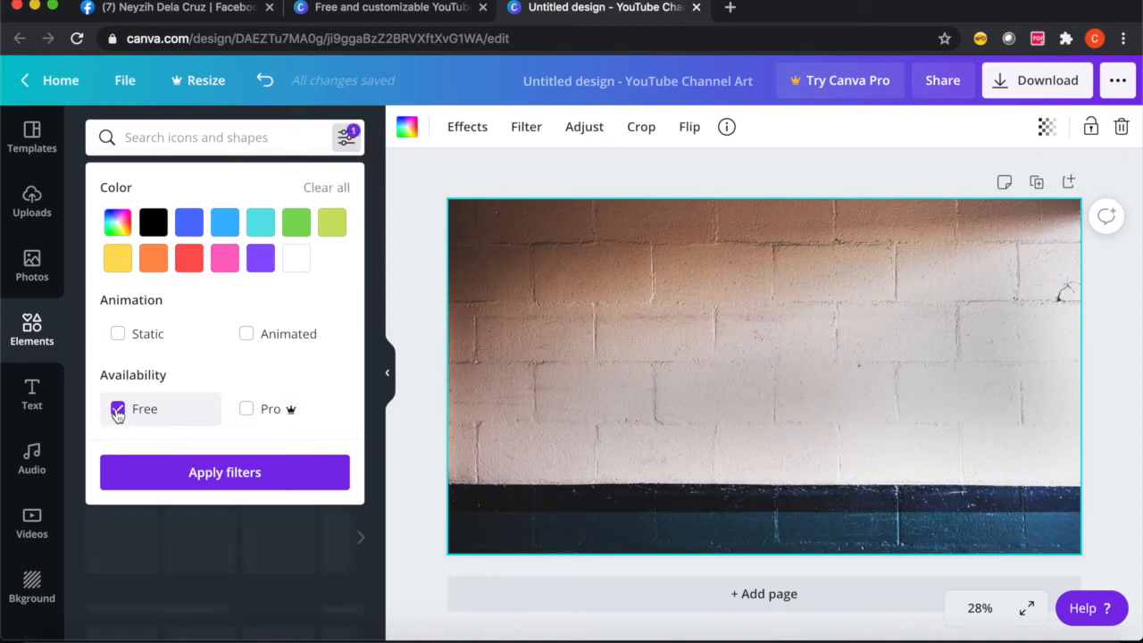
{"action": "left_click", "coordinate": [211, 481]}
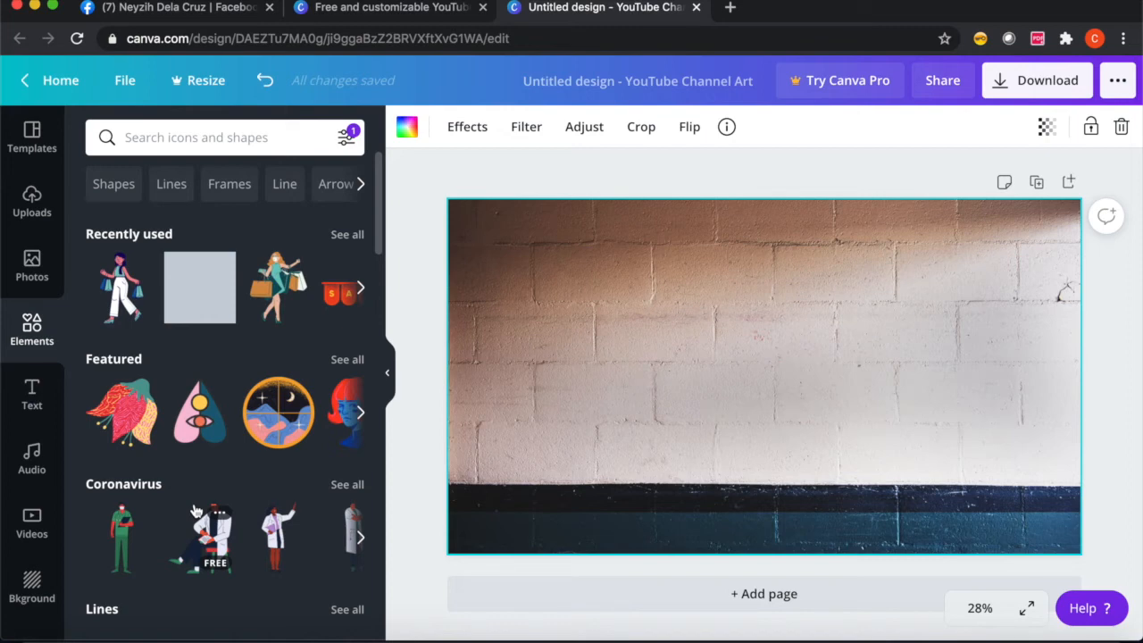
Step: Search the free elements for "walking"
{"action": "scroll", "coordinate": [196, 511], "scroll_direction": "down", "scroll_amount": 2}
{"action": "scroll", "coordinate": [193, 510], "scroll_direction": "up", "scroll_amount": 2}
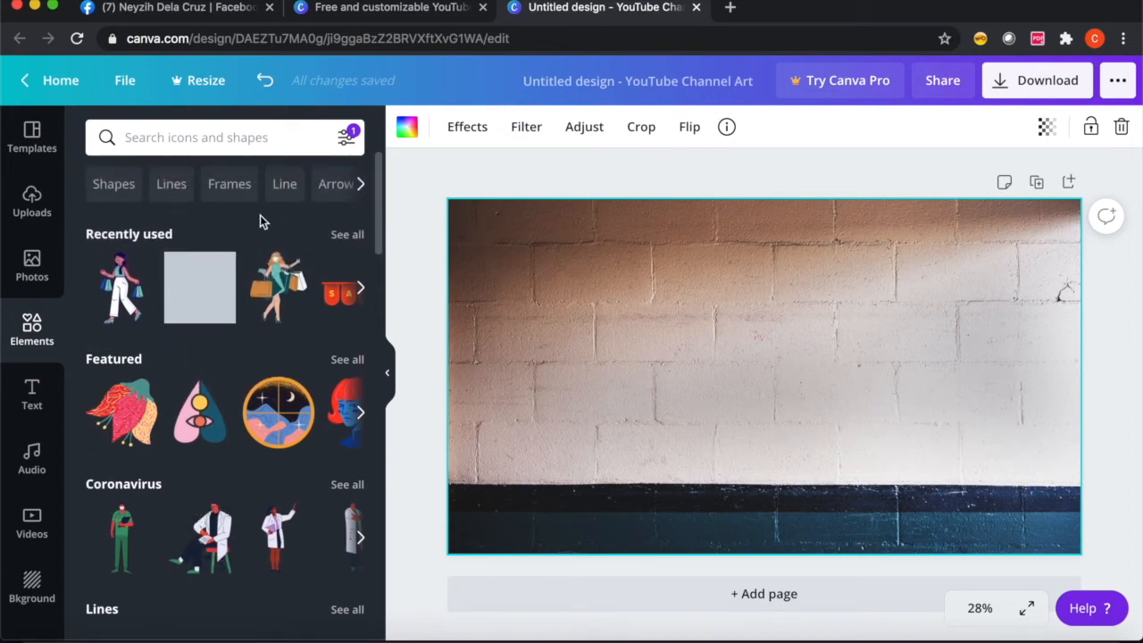
{"action": "left_click", "coordinate": [268, 142]}
{"action": "type", "text": "walking"}
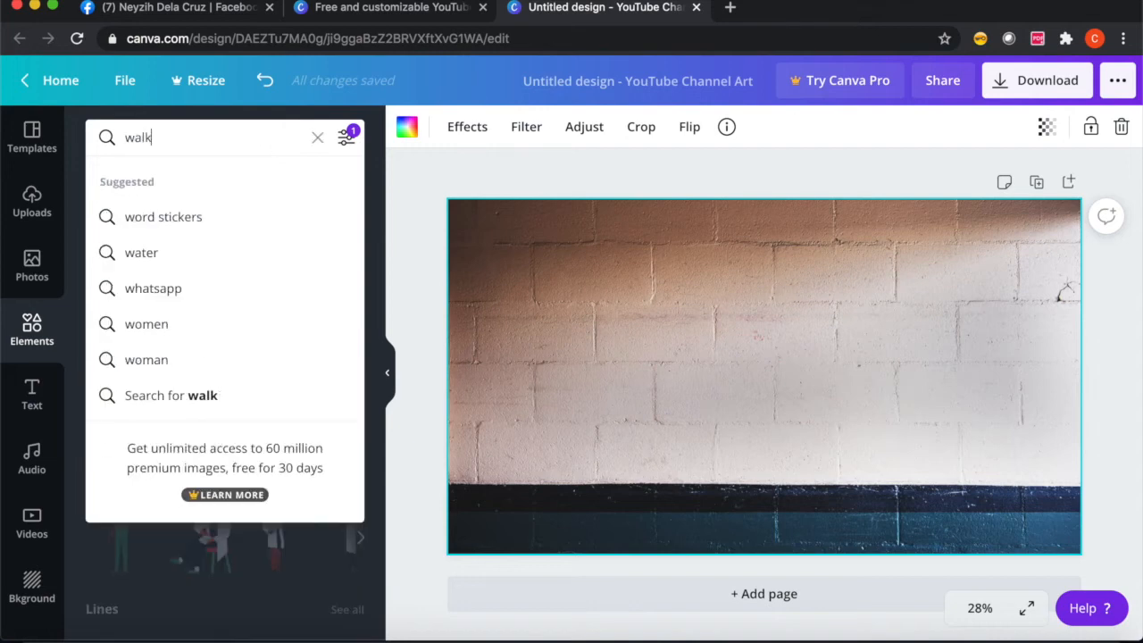
{"action": "key", "text": "Return"}
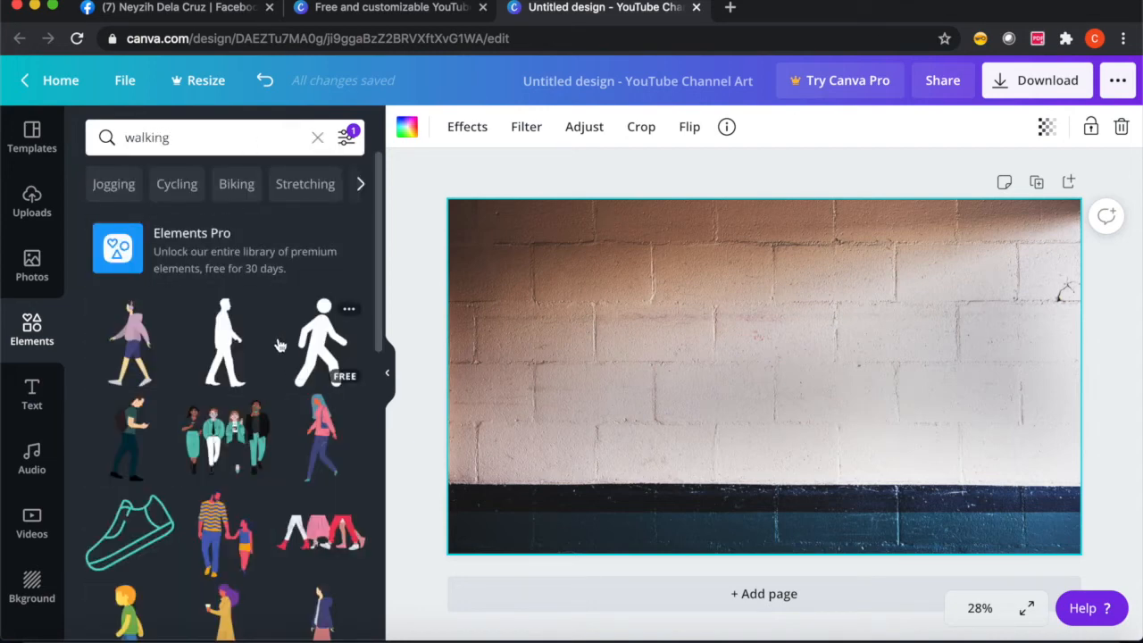
Step: Add the illustration of four people in green outfits, enlarge it and place it along the right side of the banner
{"action": "scroll", "coordinate": [268, 384], "scroll_direction": "down", "scroll_amount": 1}
{"action": "left_click", "coordinate": [227, 410]}
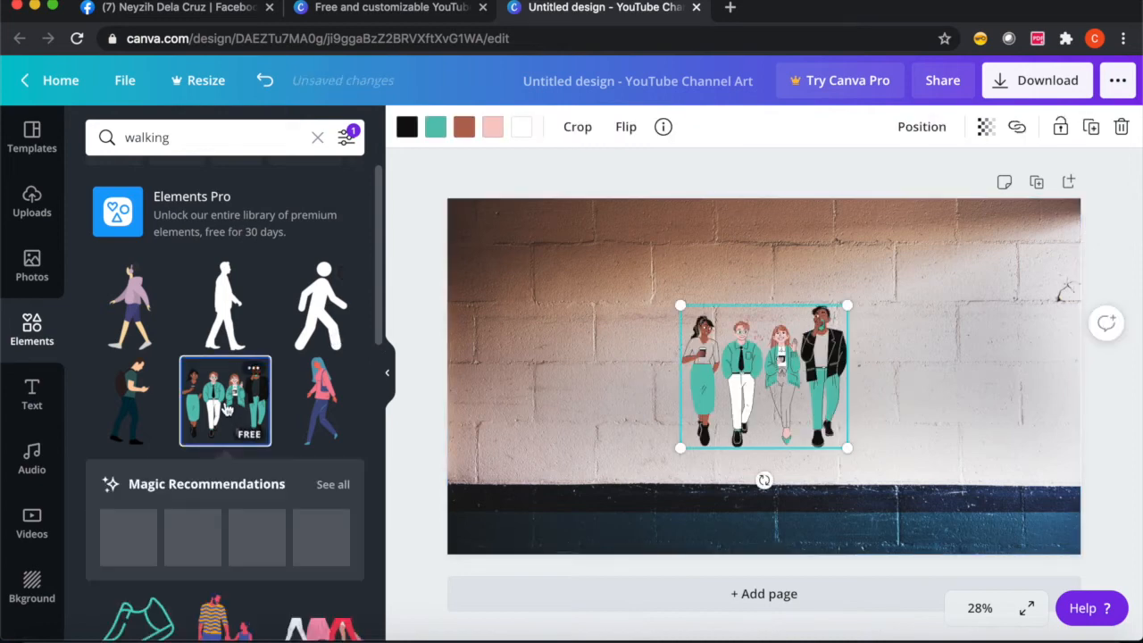
{"action": "left_click_drag", "start_coordinate": [680, 447], "coordinate": [564, 481]}
{"action": "left_click_drag", "start_coordinate": [840, 427], "coordinate": [989, 433]}
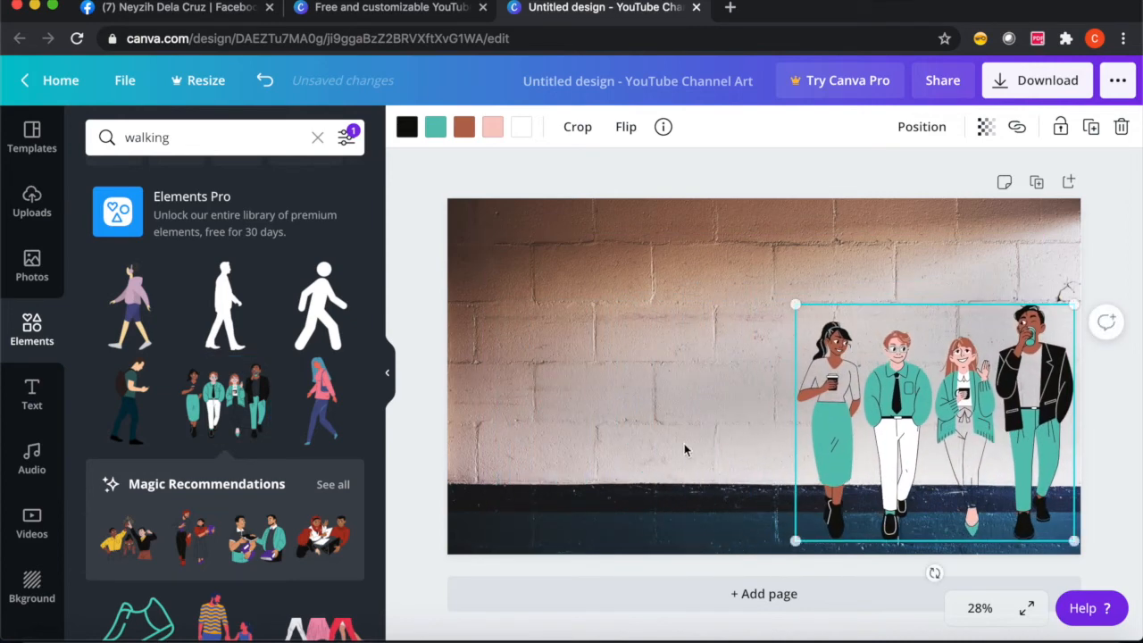
{"action": "left_click", "coordinate": [658, 426]}
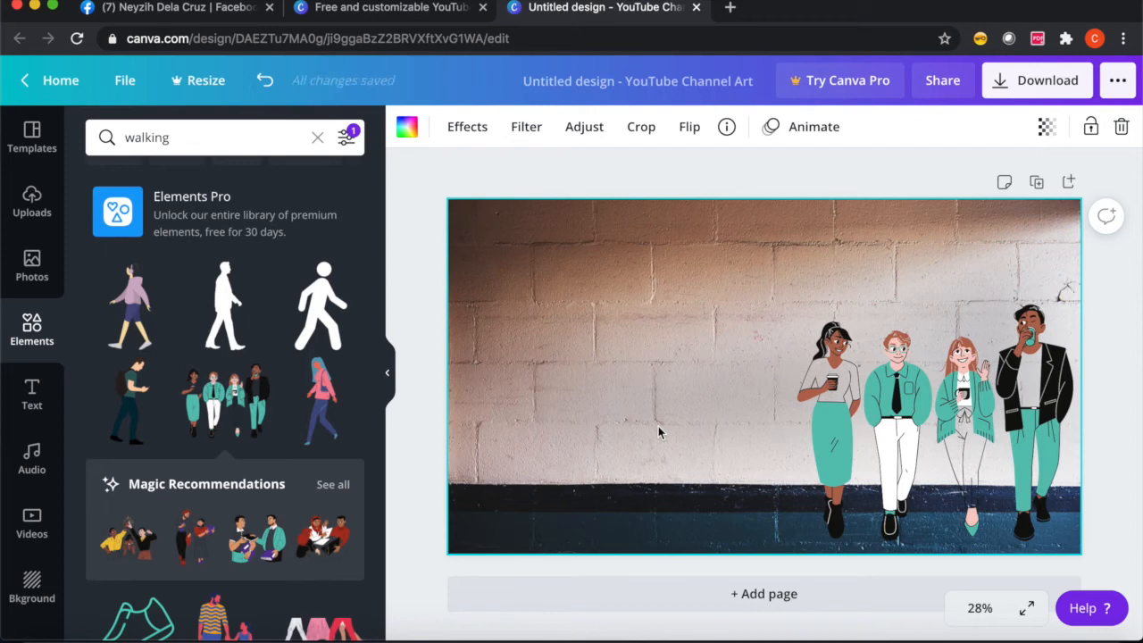
Step: Add the yellow neon "Sparkle" text style and place it in the upper-left area of the banner
{"action": "left_click", "coordinate": [31, 393]}
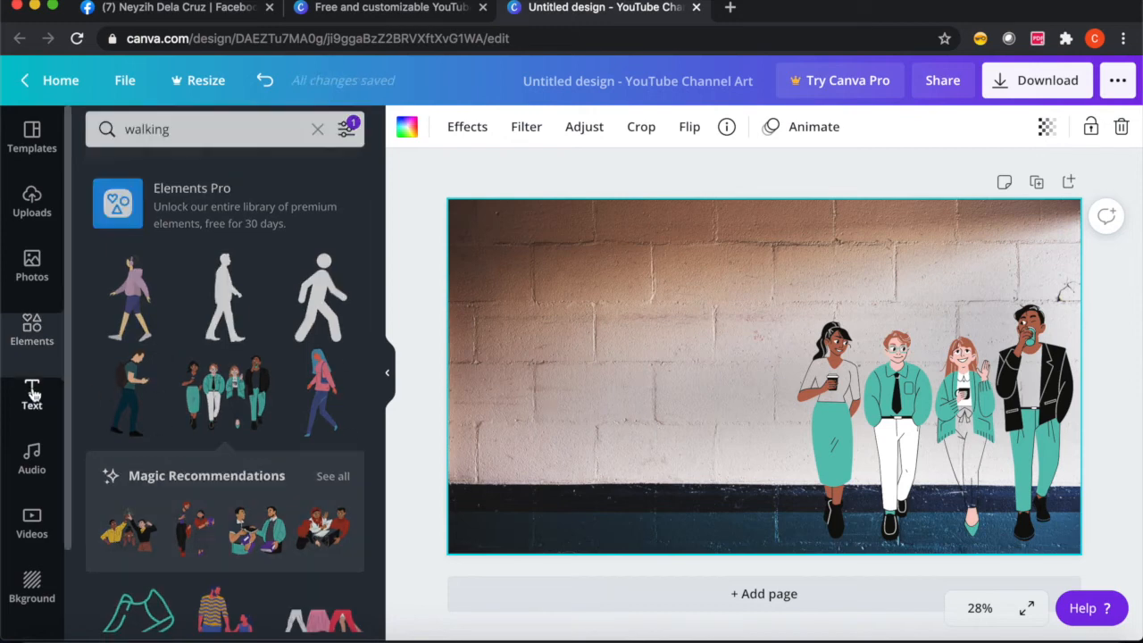
{"action": "scroll", "coordinate": [246, 428], "scroll_direction": "down", "scroll_amount": 3}
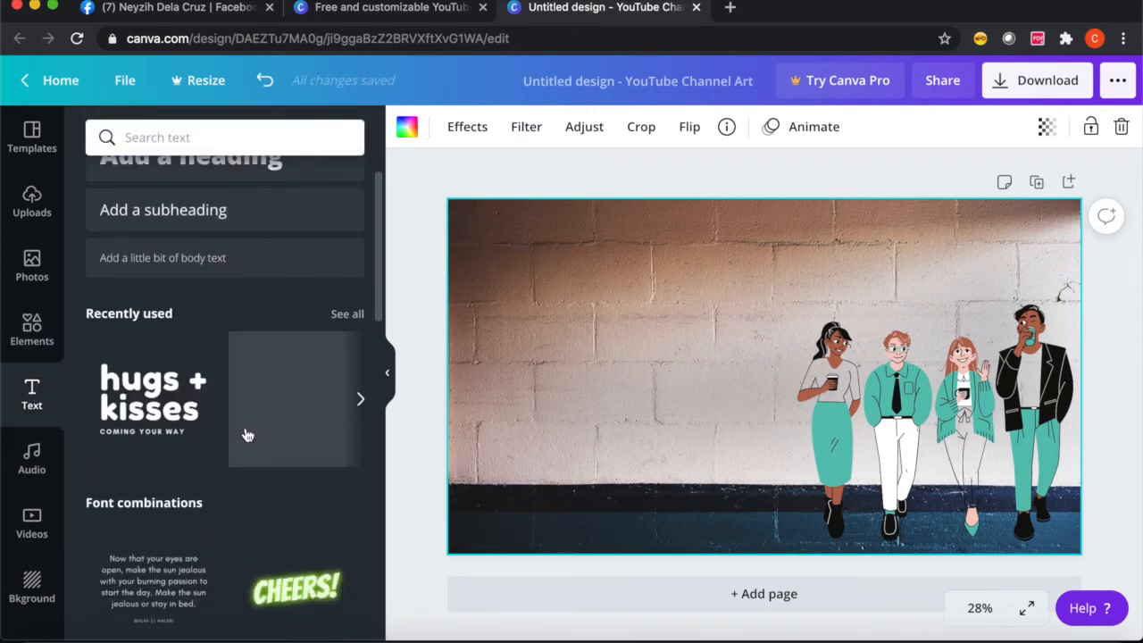
{"action": "scroll", "coordinate": [246, 428], "scroll_direction": "down", "scroll_amount": 2}
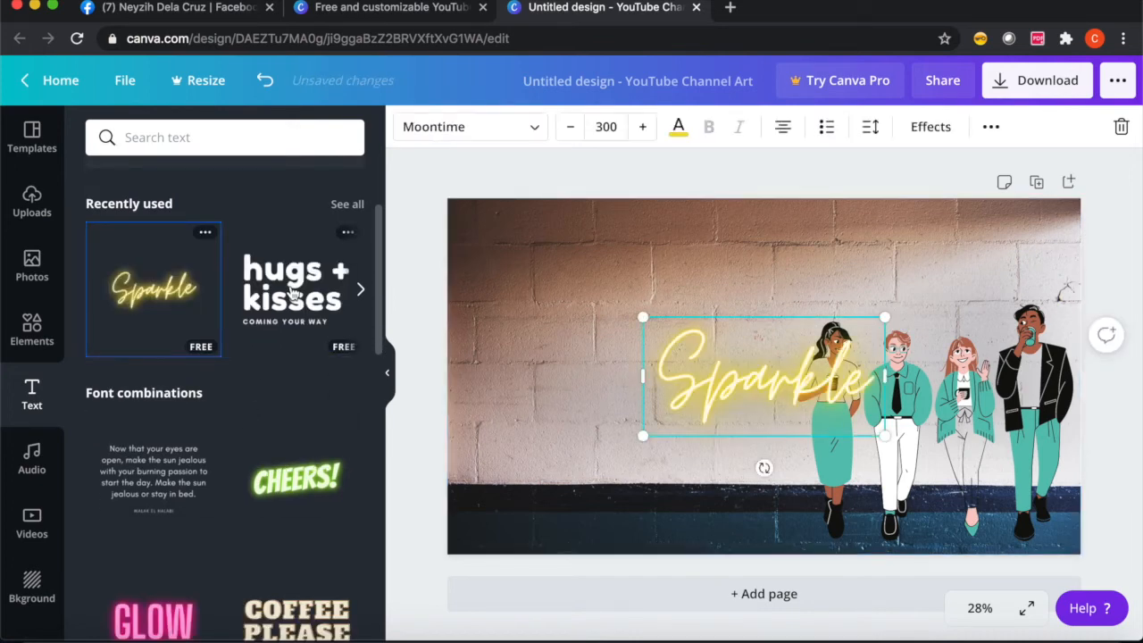
{"action": "left_click_drag", "start_coordinate": [728, 379], "coordinate": [553, 269]}
Step: Replace the neon text with "Just hanging around.." and shift it slightly right on the brick wall
{"action": "double_click", "coordinate": [553, 269]}
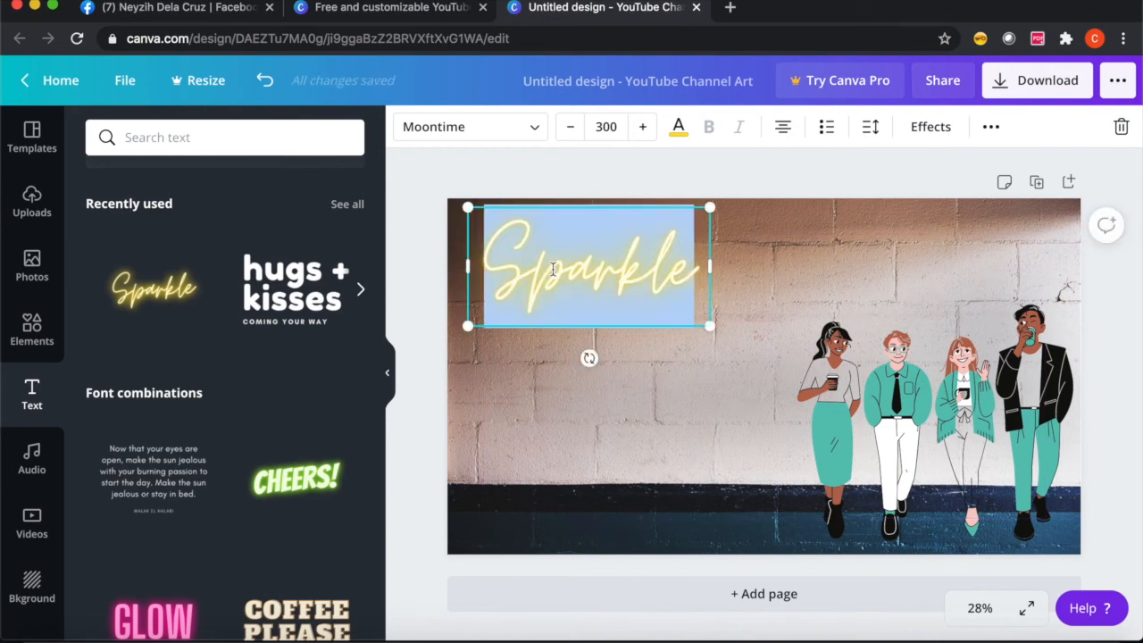
{"action": "type", "text": "Just h"}
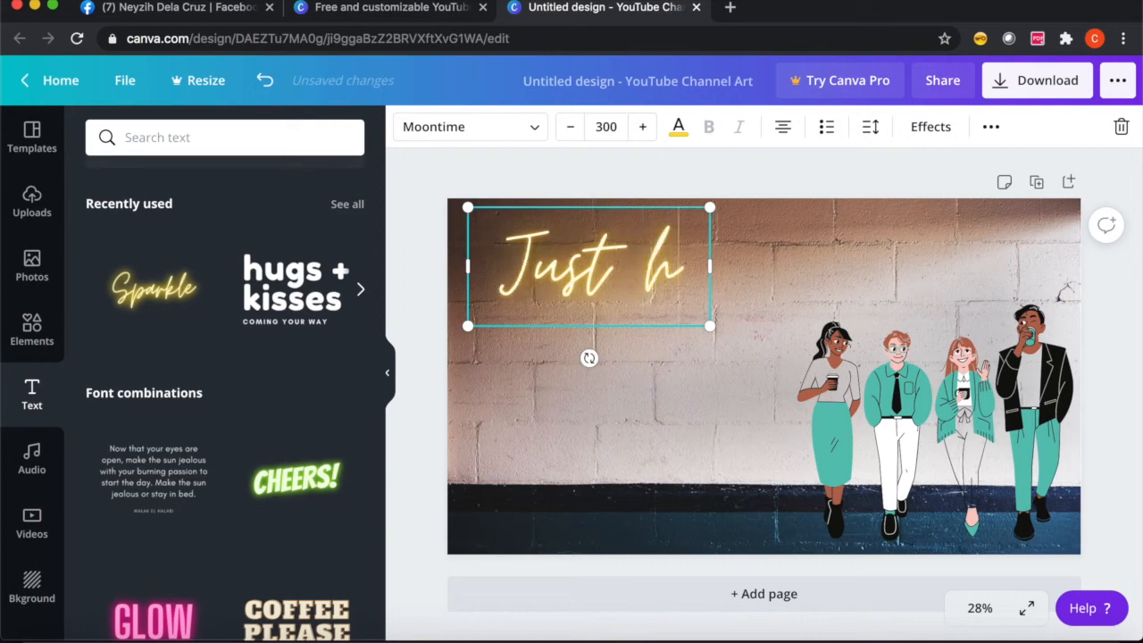
{"action": "type", "text": "anging arou"}
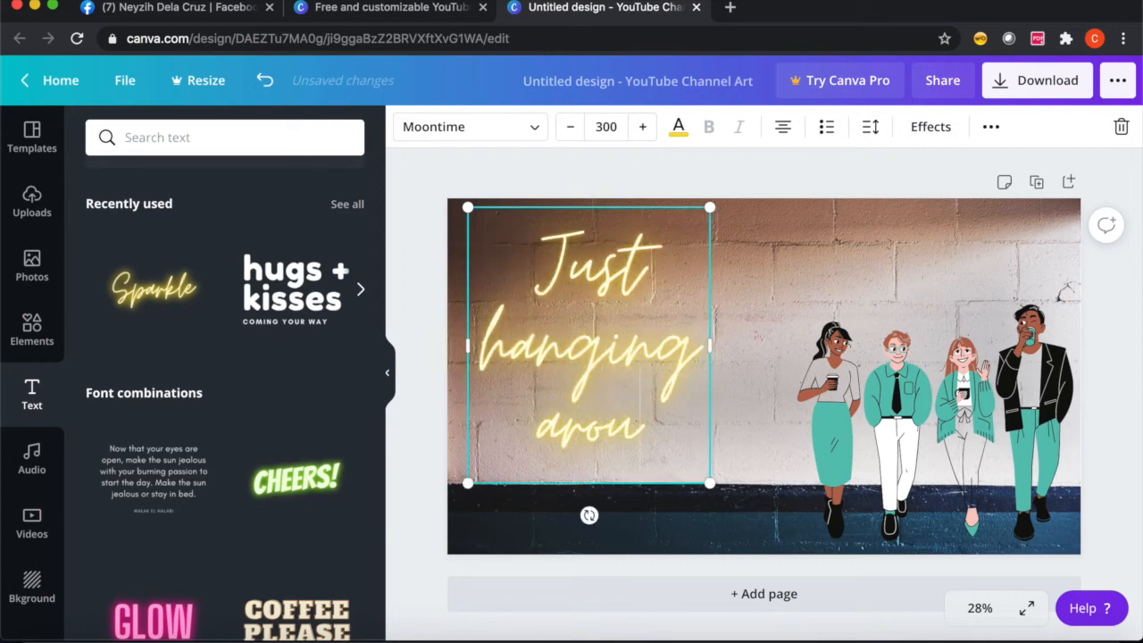
{"action": "type", "text": "nd.."}
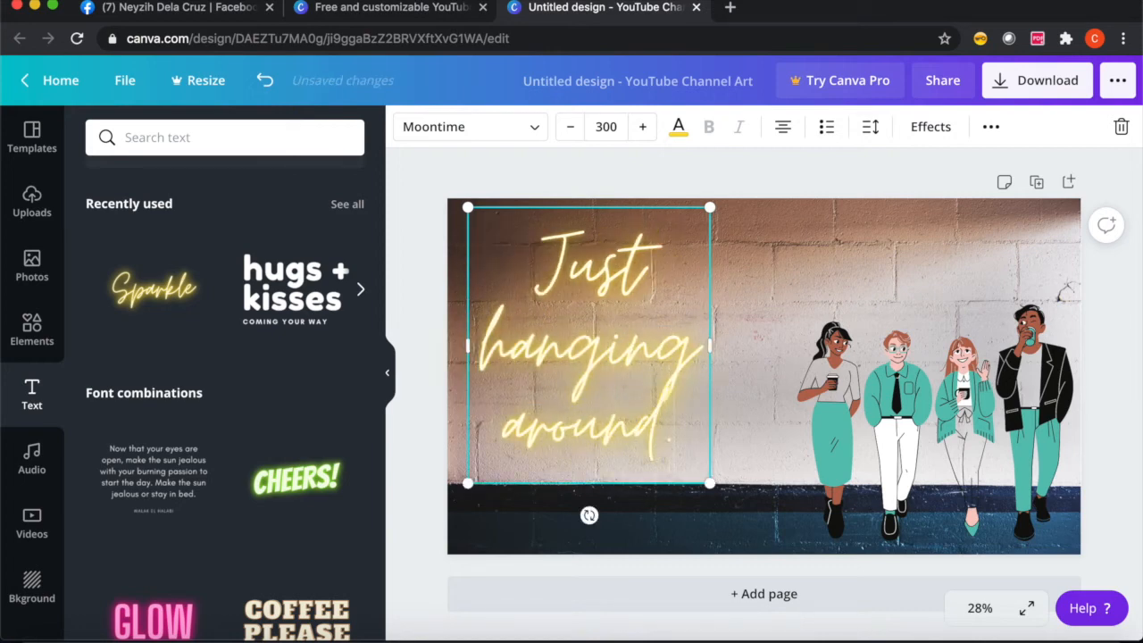
{"action": "left_click", "coordinate": [777, 284]}
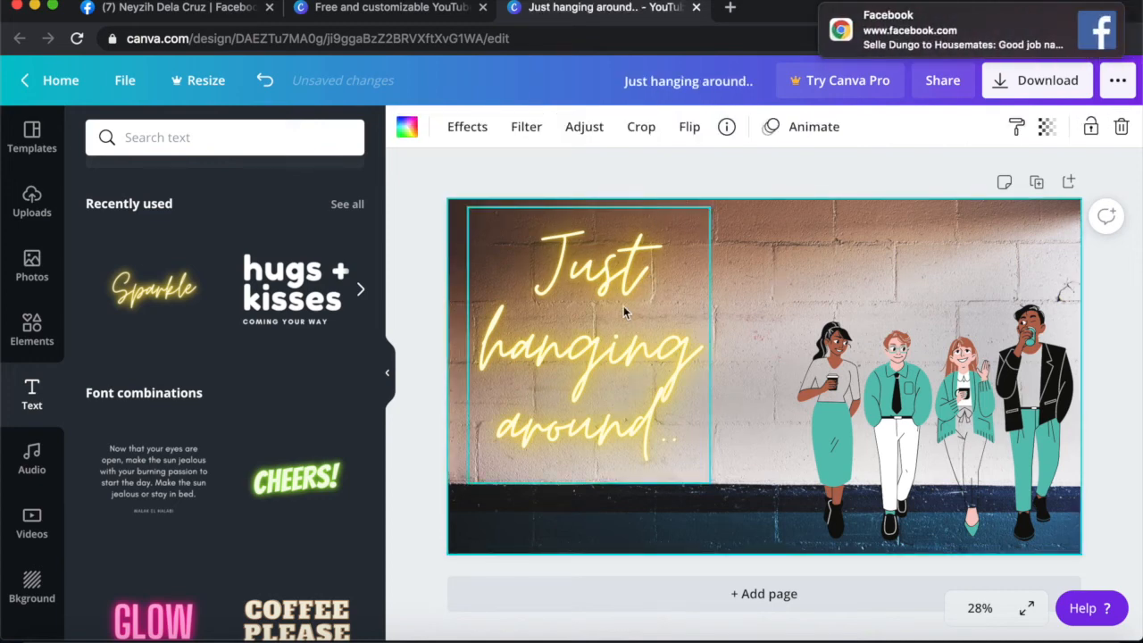
{"action": "left_click_drag", "start_coordinate": [618, 324], "coordinate": [630, 325]}
{"action": "left_click", "coordinate": [812, 289]}
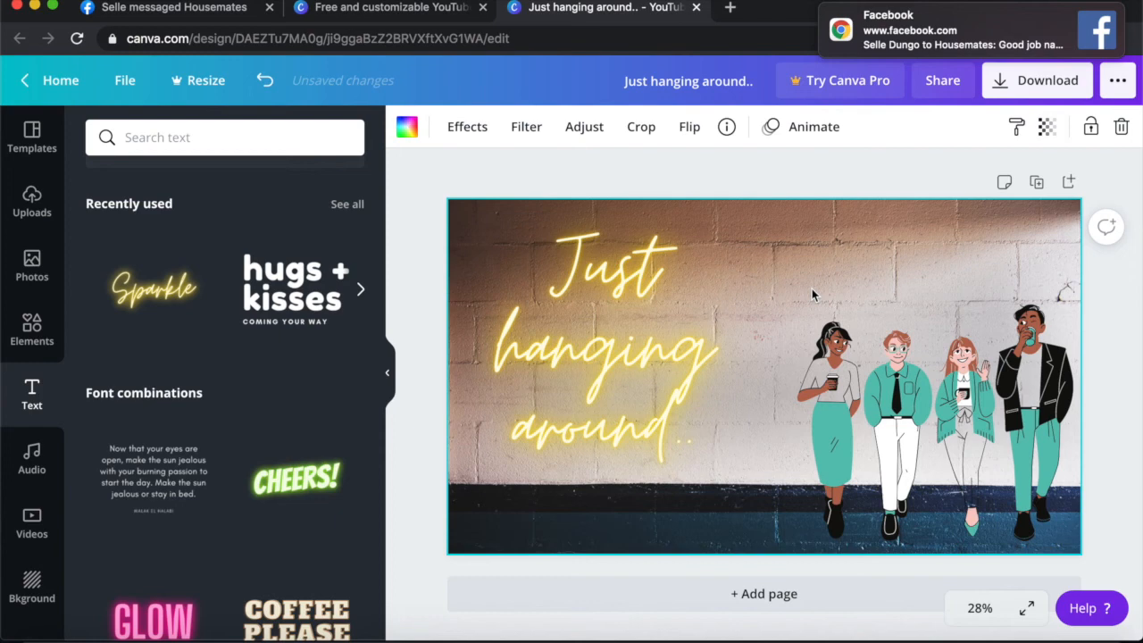
Step: Shift the illustration of the four people slightly left and up against the brick wall
{"action": "left_click", "coordinate": [965, 431]}
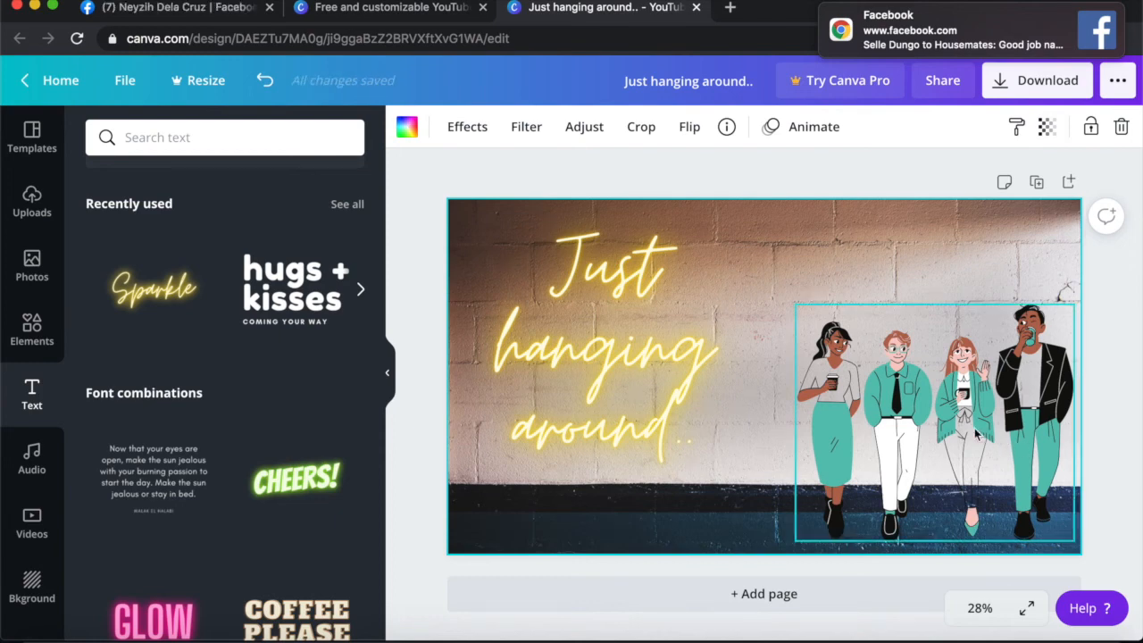
{"action": "left_click_drag", "start_coordinate": [965, 431], "coordinate": [947, 428]}
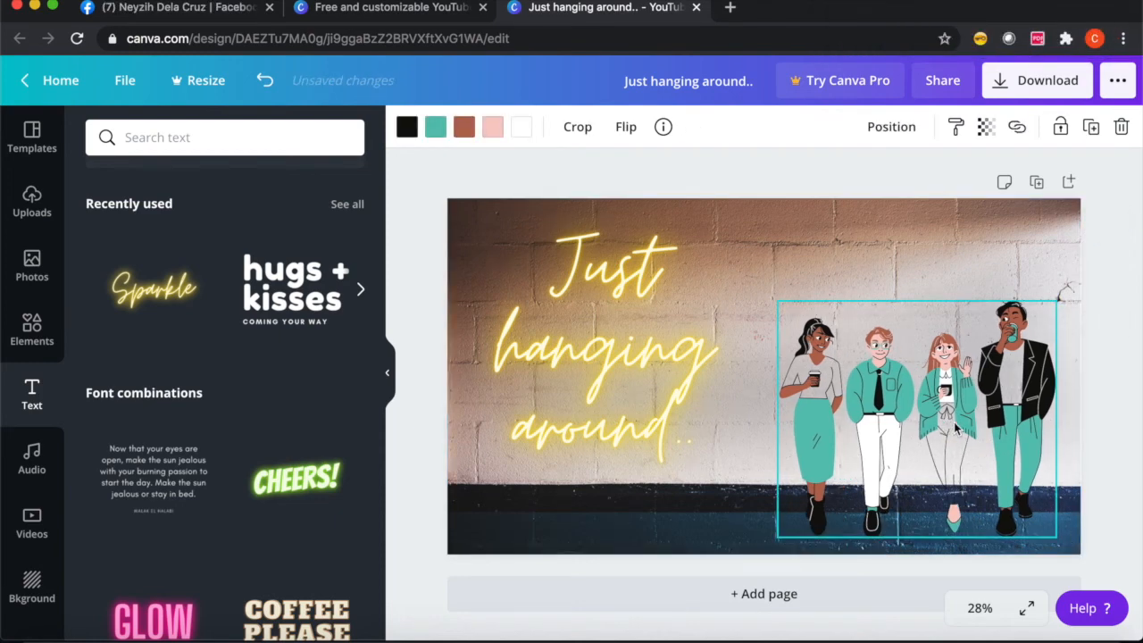
{"action": "left_click", "coordinate": [775, 228]}
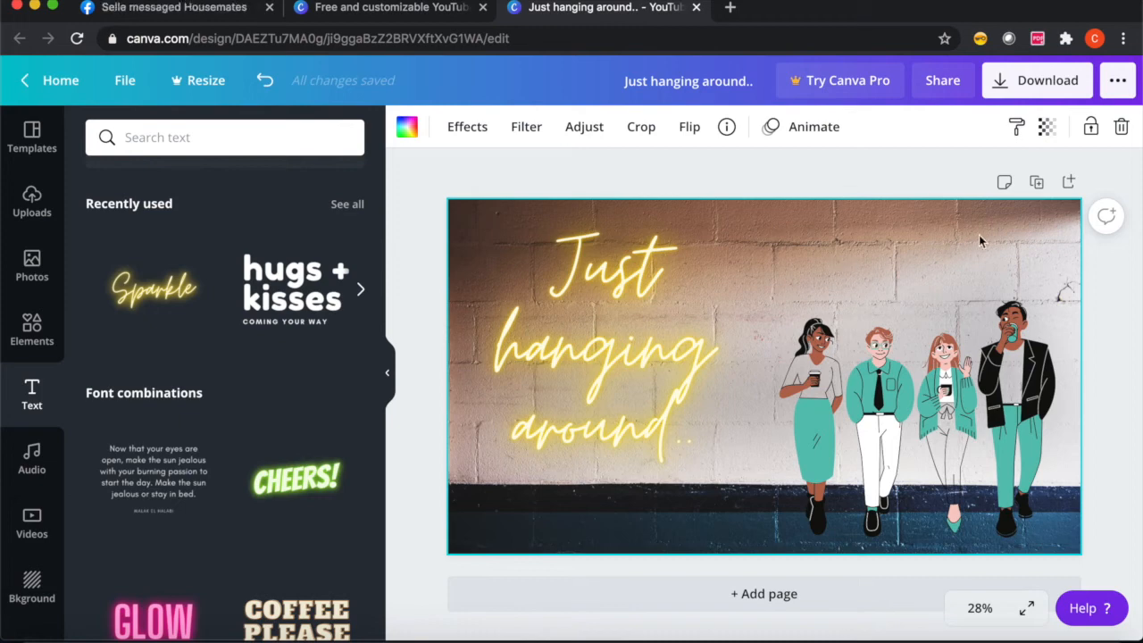
{"action": "left_click", "coordinate": [1049, 130]}
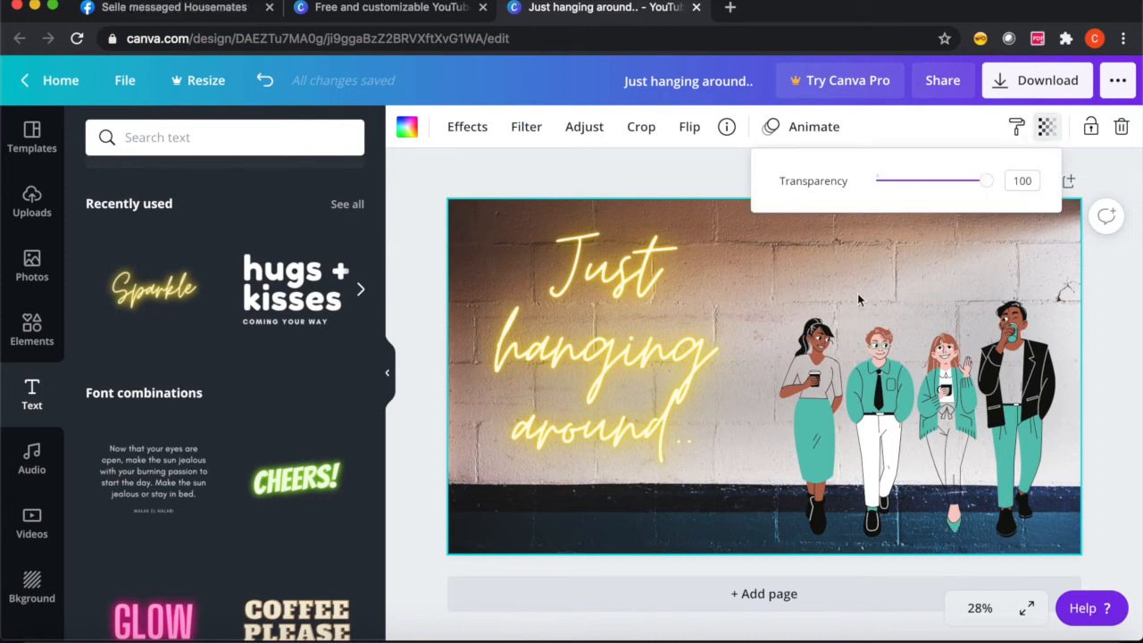
{"action": "left_click", "coordinate": [877, 279]}
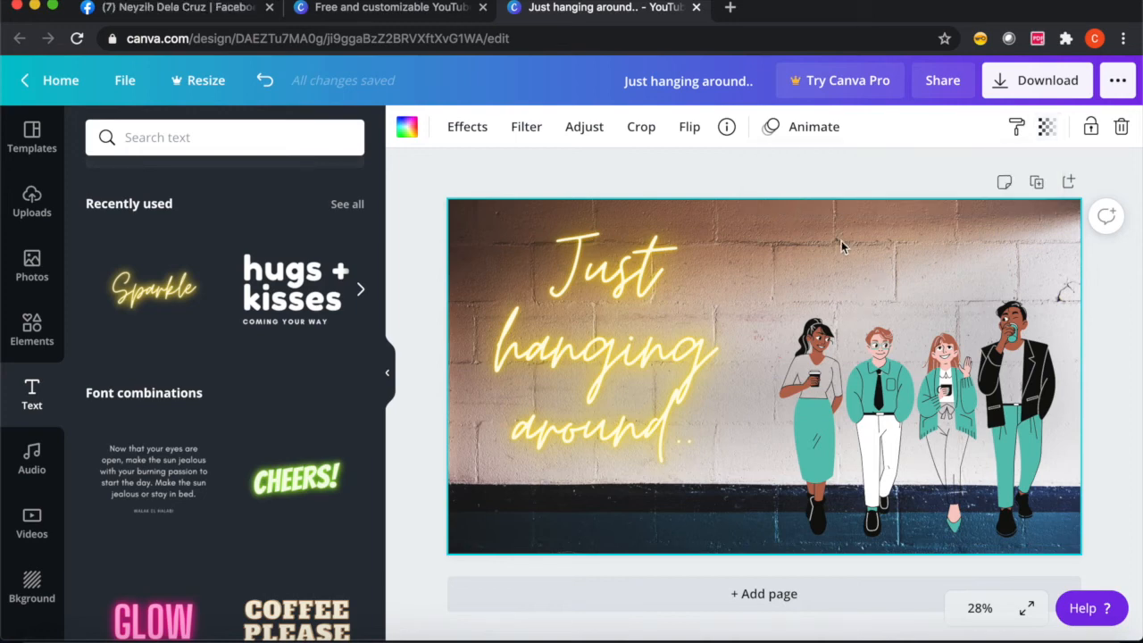
{"action": "left_click", "coordinate": [557, 335]}
{"action": "left_click", "coordinate": [798, 347]}
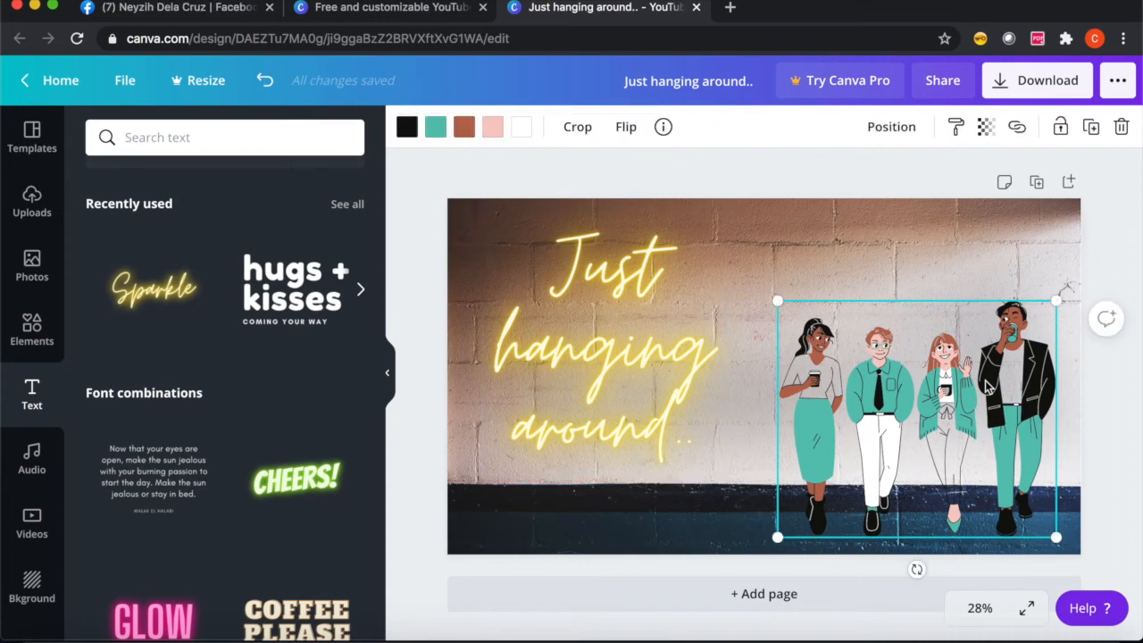
Step: Set the brick wall background's transparency to 75
{"action": "left_click", "coordinate": [893, 234]}
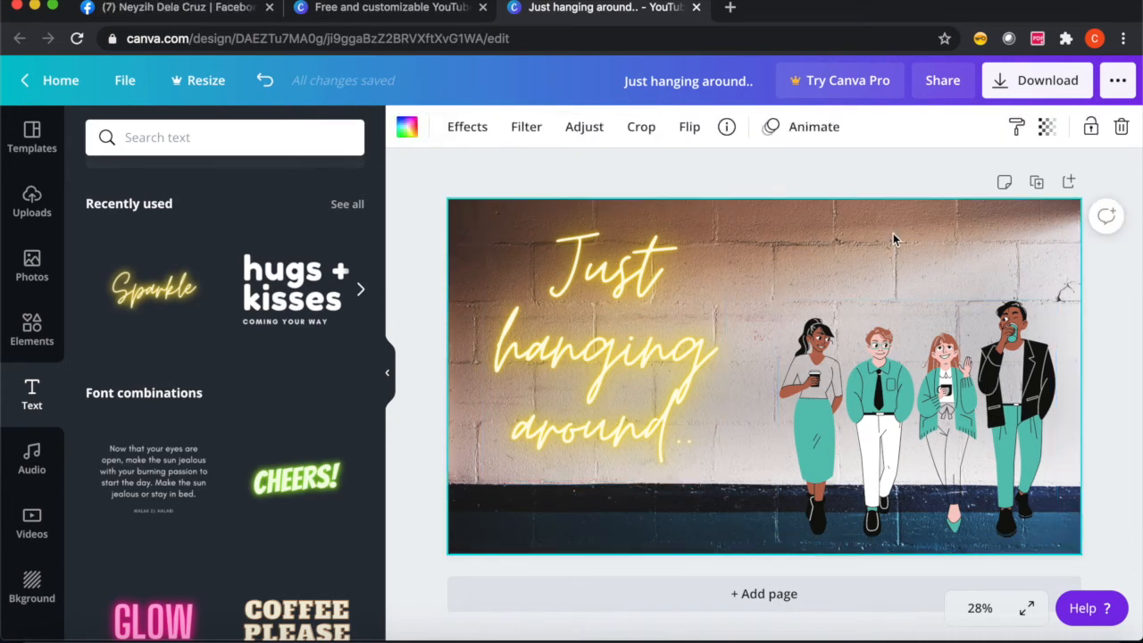
{"action": "left_click", "coordinate": [1048, 134]}
{"action": "left_click_drag", "start_coordinate": [986, 181], "coordinate": [941, 183]}
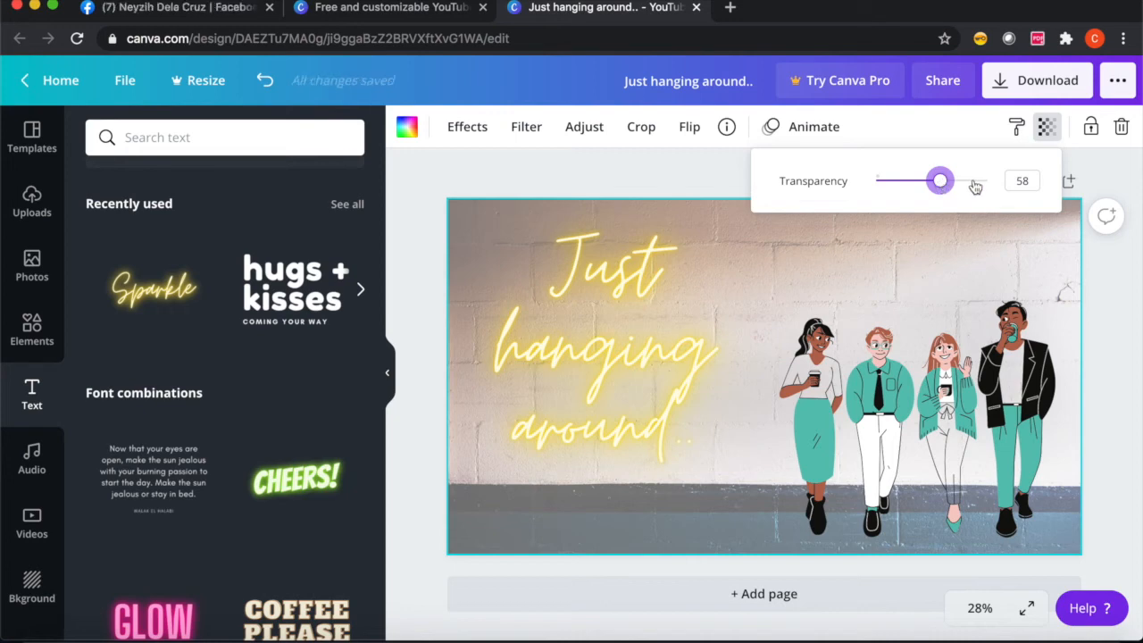
{"action": "left_click", "coordinate": [985, 183]}
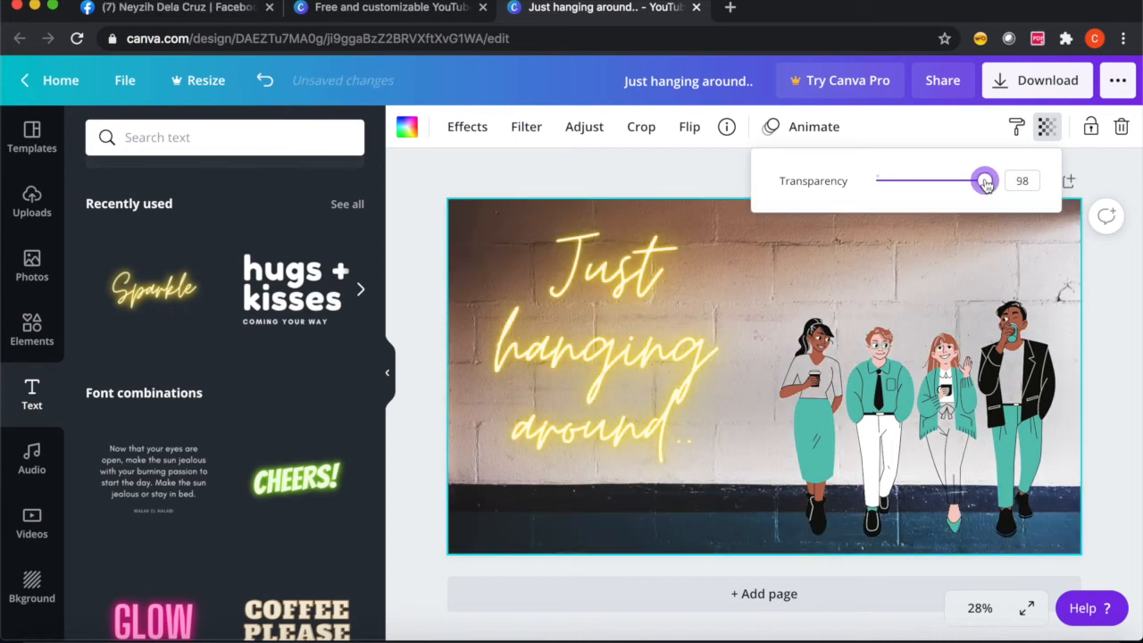
{"action": "left_click", "coordinate": [933, 182]}
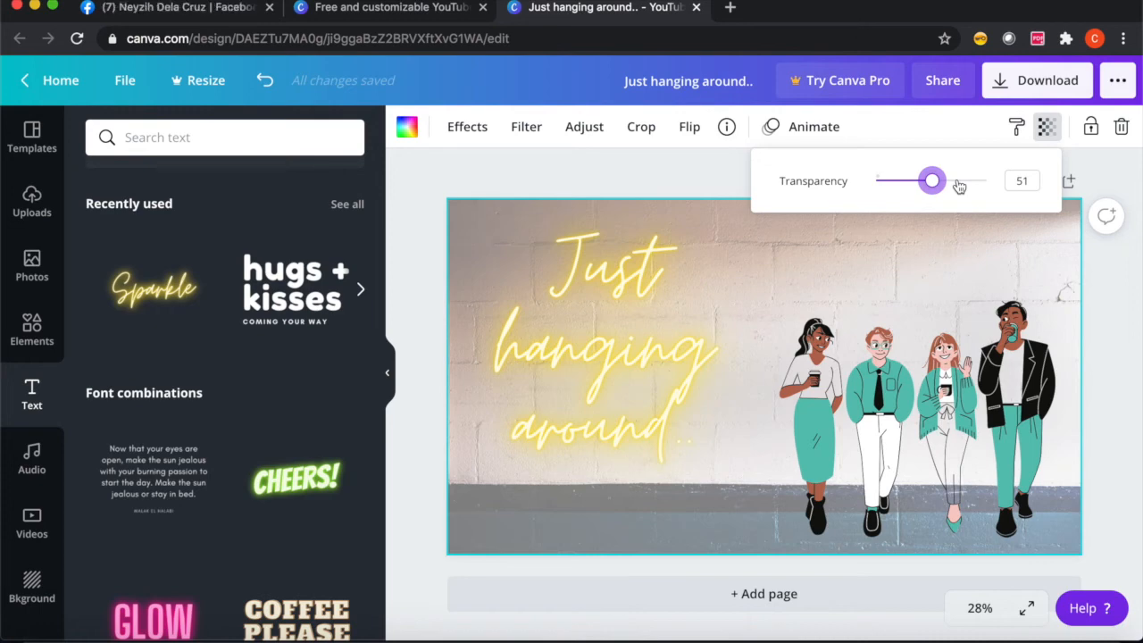
{"action": "left_click", "coordinate": [960, 186]}
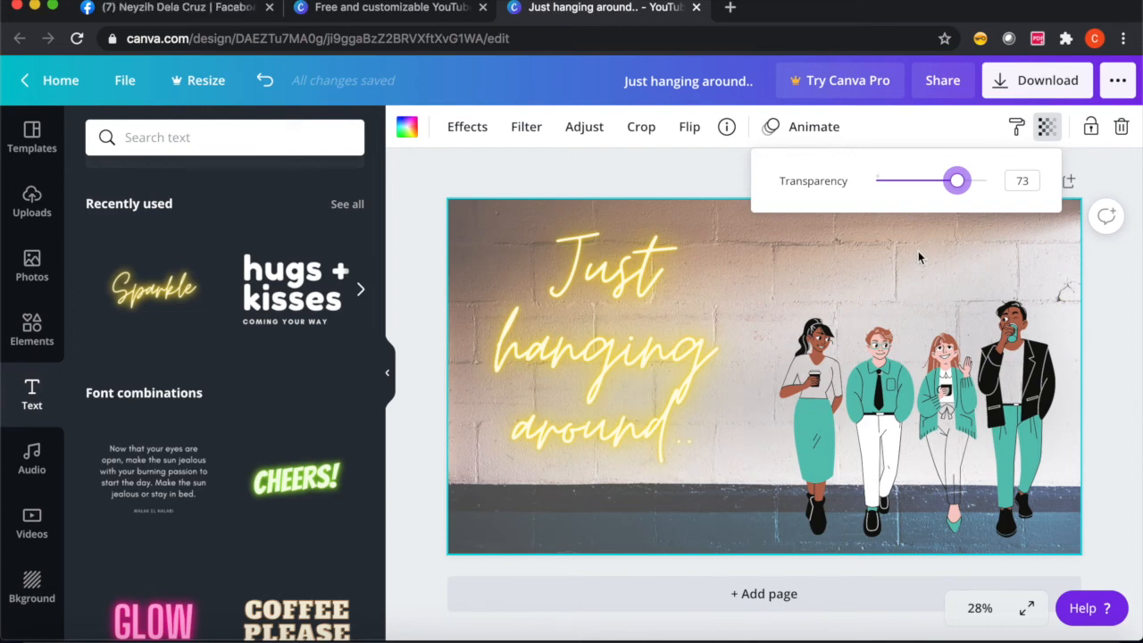
{"action": "double_click", "coordinate": [1034, 179]}
{"action": "key", "text": "BackSpace"}
{"action": "type", "text": "75"}
{"action": "key", "text": "Return"}
{"action": "left_click", "coordinate": [995, 259]}
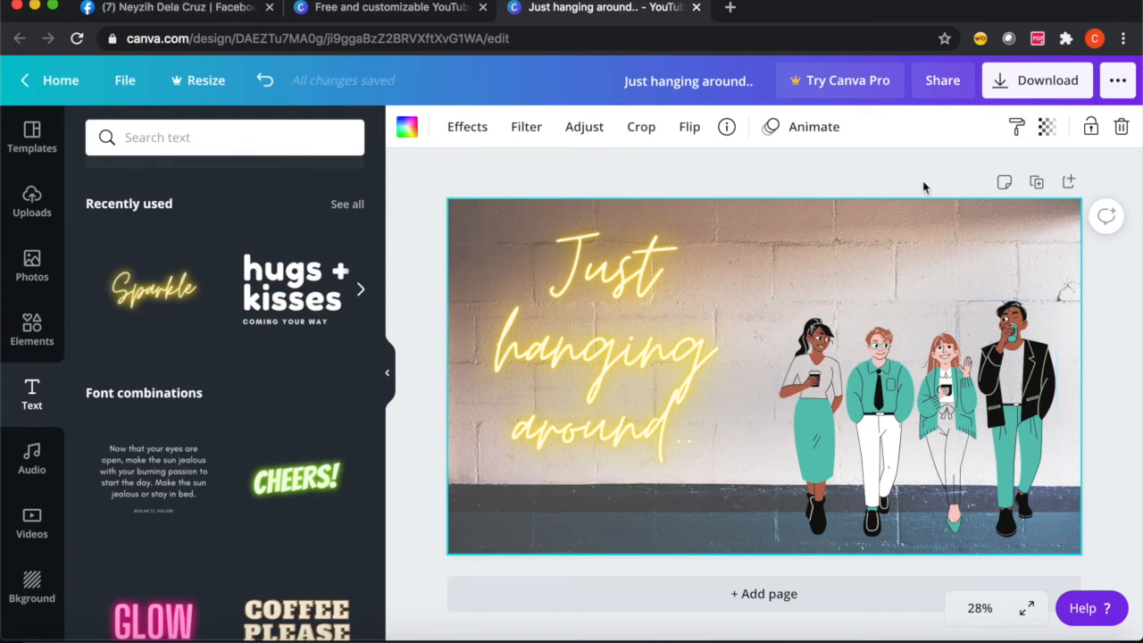
Step: Download the banner as a PNG file and dismiss the referral offer
{"action": "left_click", "coordinate": [1018, 85]}
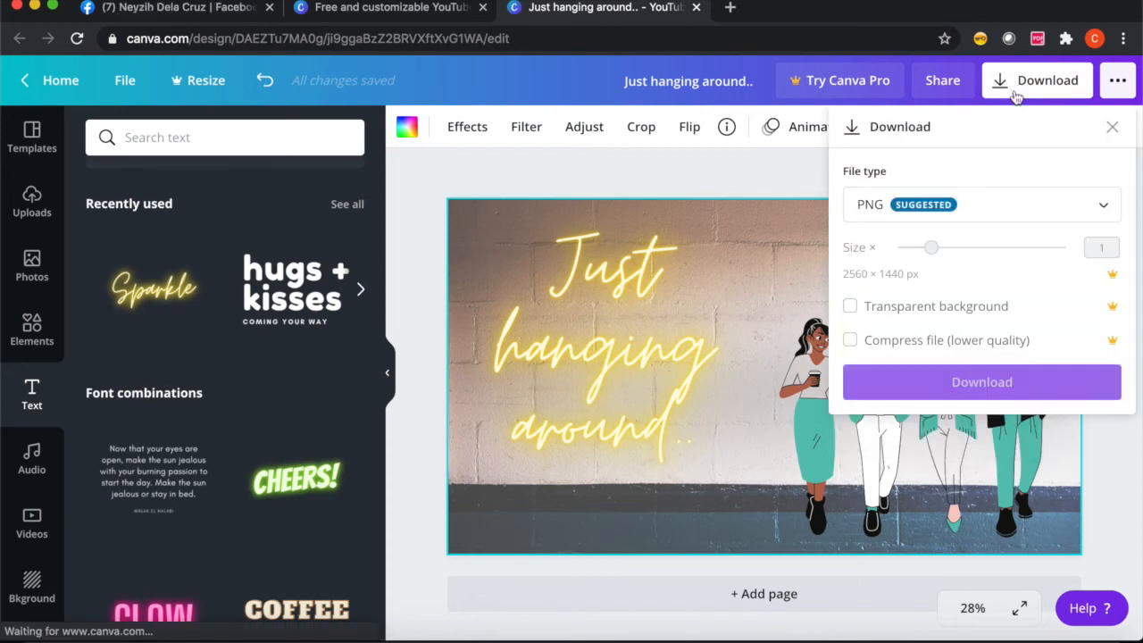
{"action": "left_click", "coordinate": [1103, 209]}
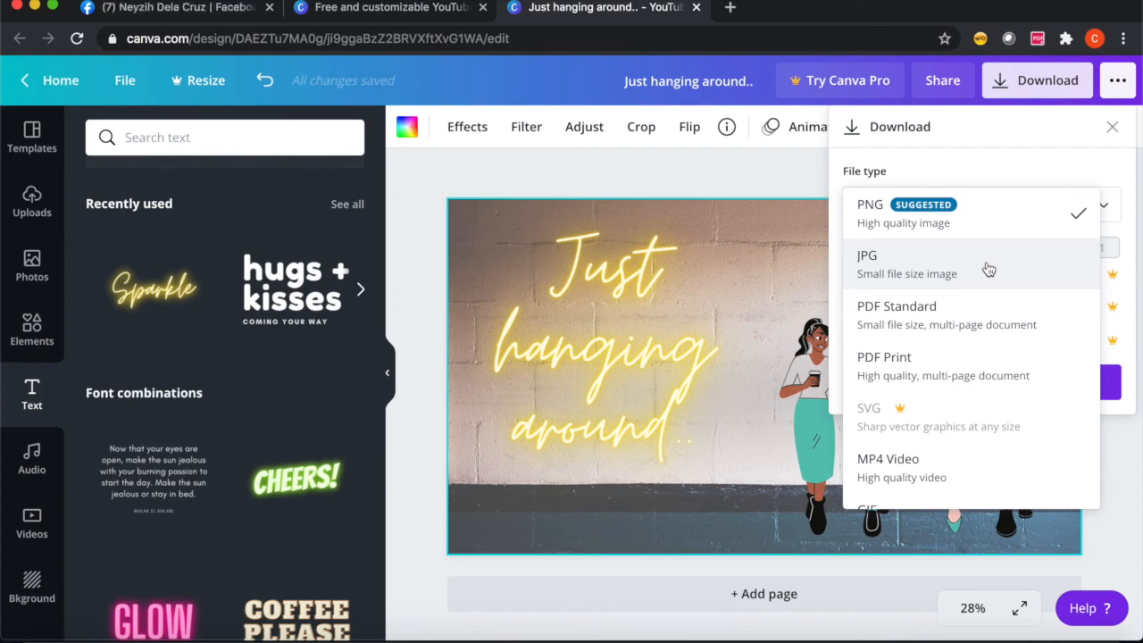
{"action": "scroll", "coordinate": [990, 328], "scroll_direction": "down", "scroll_amount": 1}
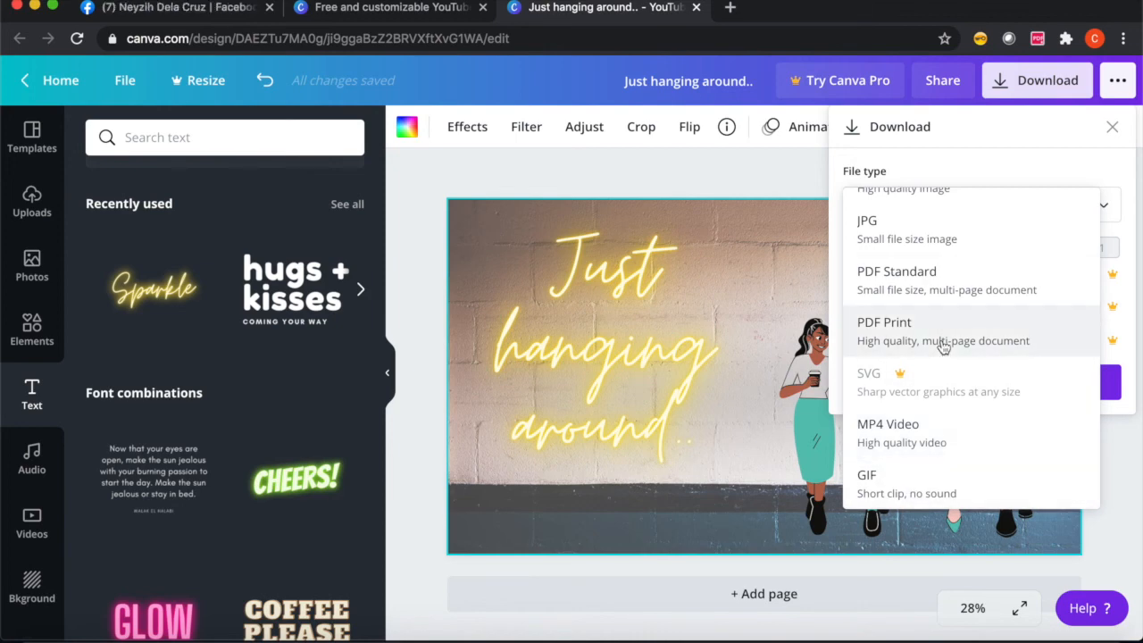
{"action": "scroll", "coordinate": [943, 347], "scroll_direction": "up", "scroll_amount": 1}
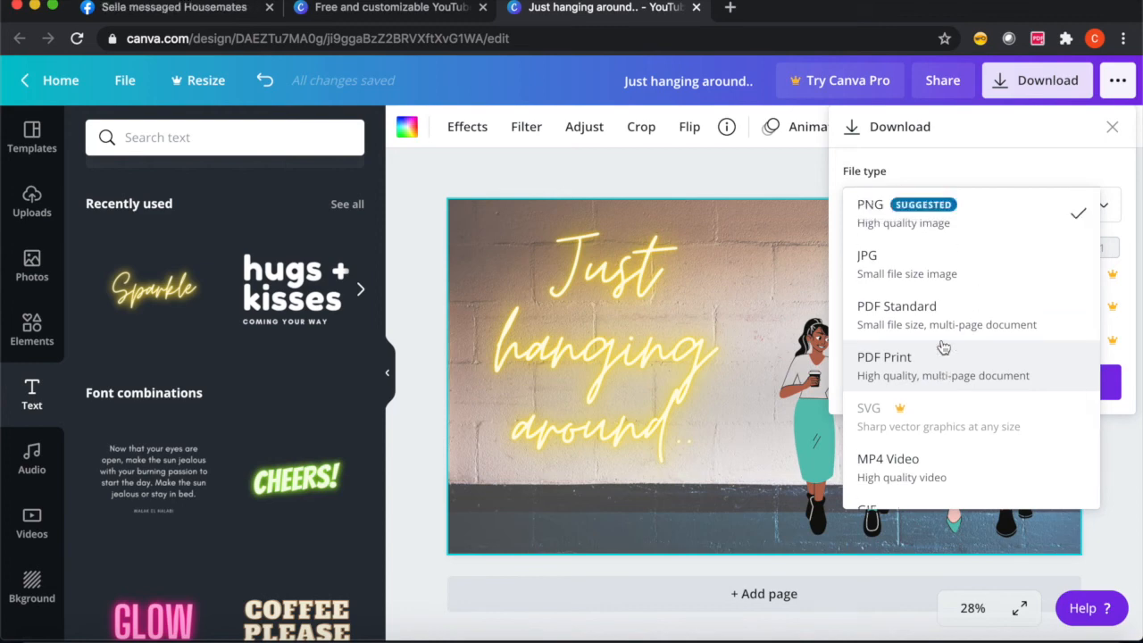
{"action": "left_click", "coordinate": [976, 213]}
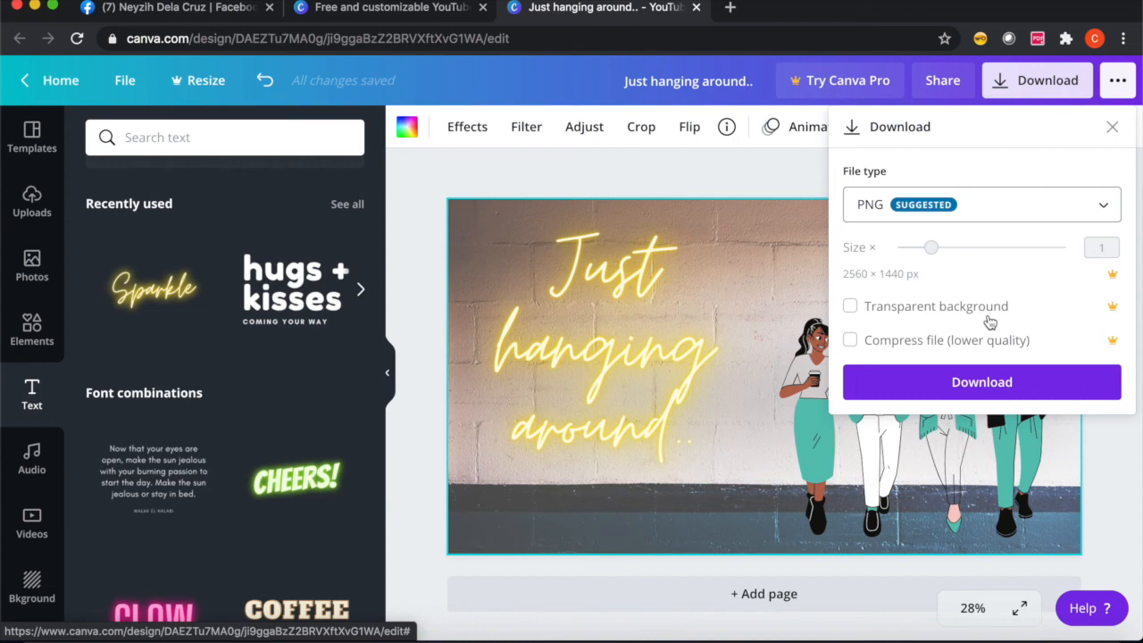
{"action": "left_click", "coordinate": [967, 382]}
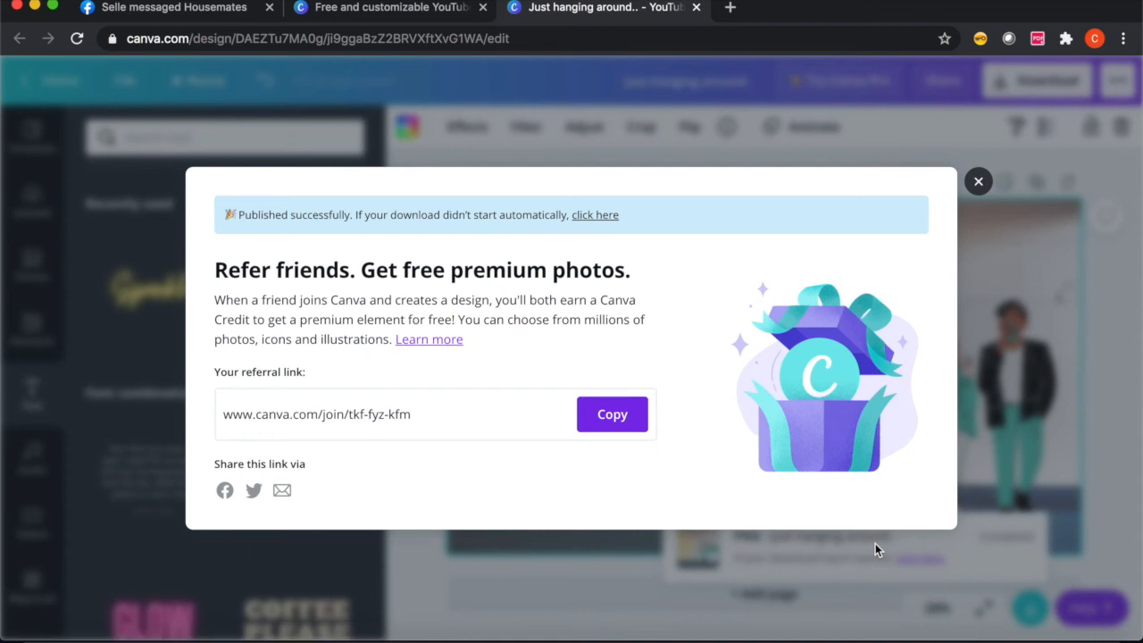
{"action": "left_click", "coordinate": [979, 181]}
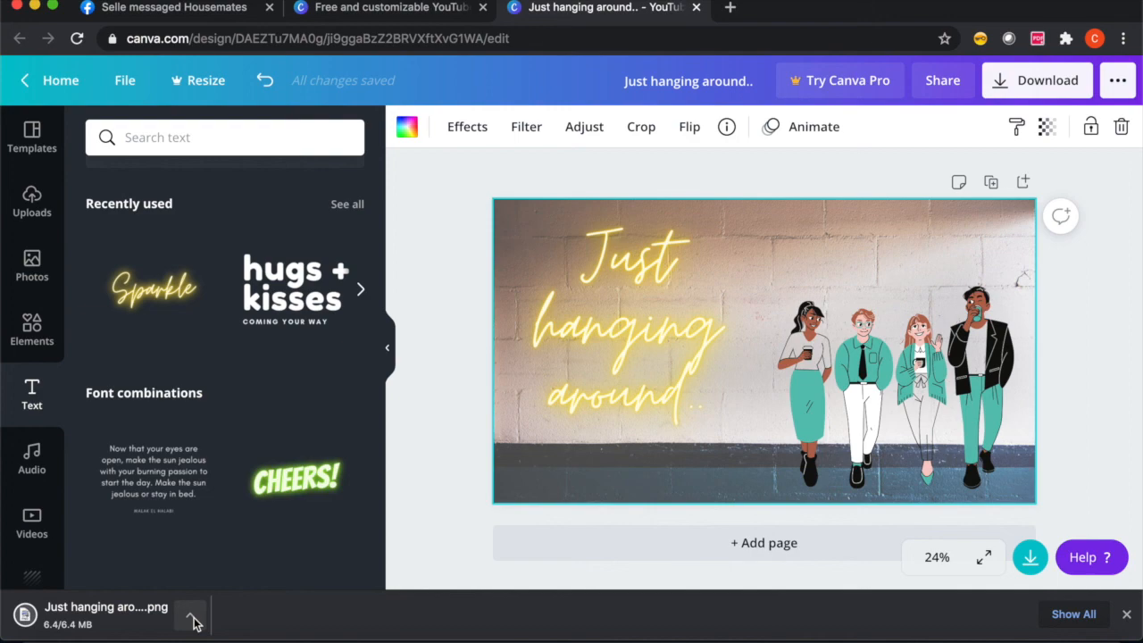
Step: Open the downloaded PNG and move its window fully into view to inspect the banner
{"action": "left_click", "coordinate": [195, 623]}
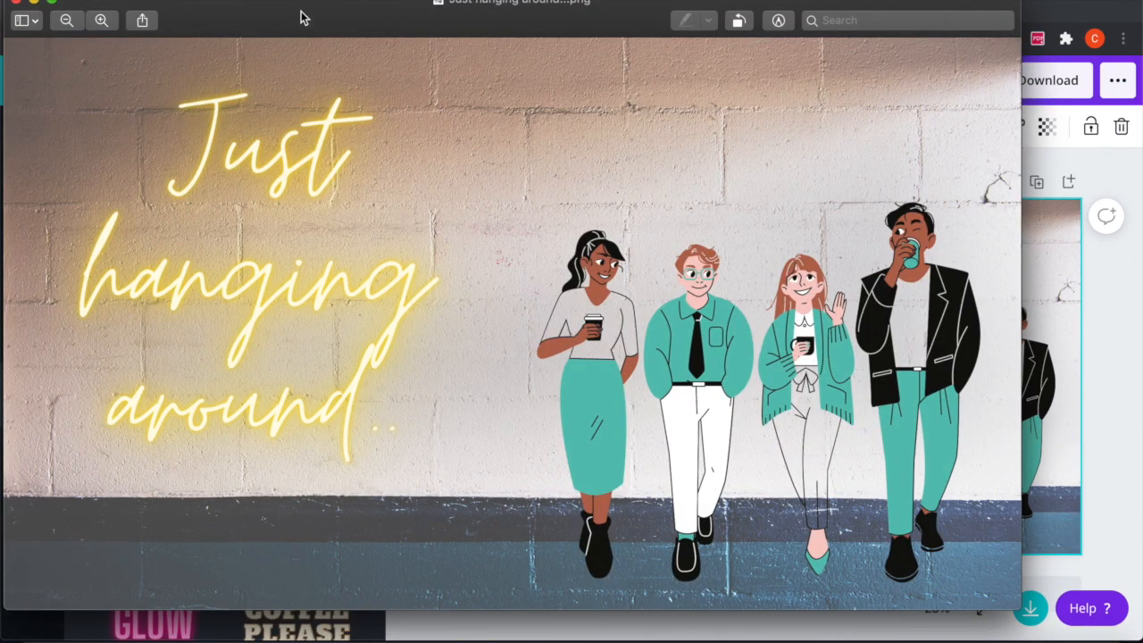
{"action": "left_click_drag", "start_coordinate": [301, 15], "coordinate": [407, 32]}
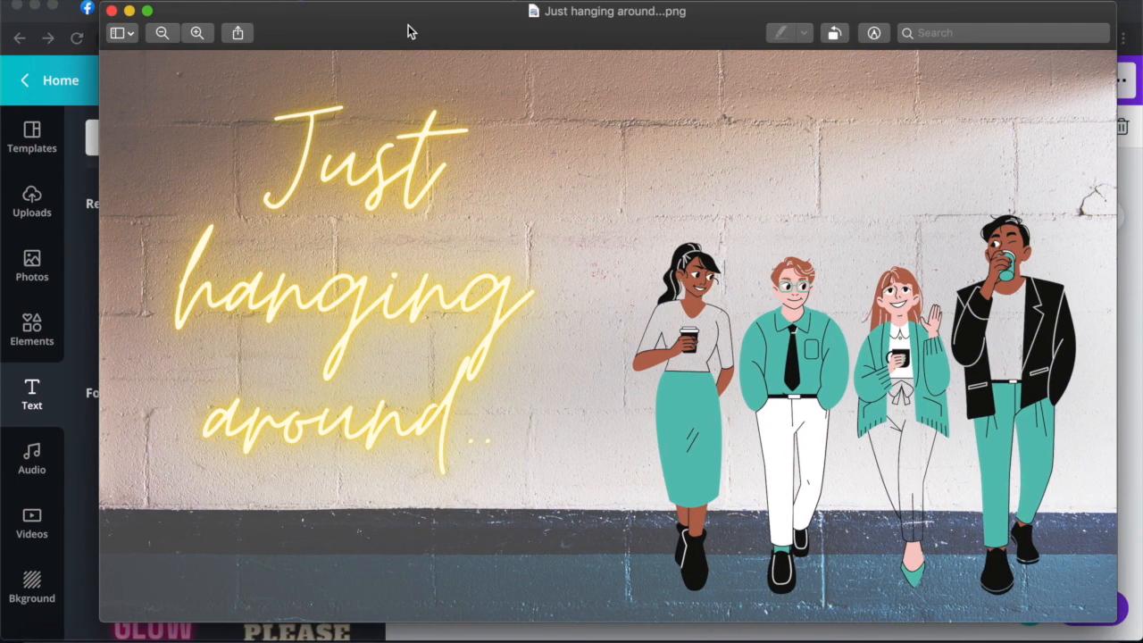